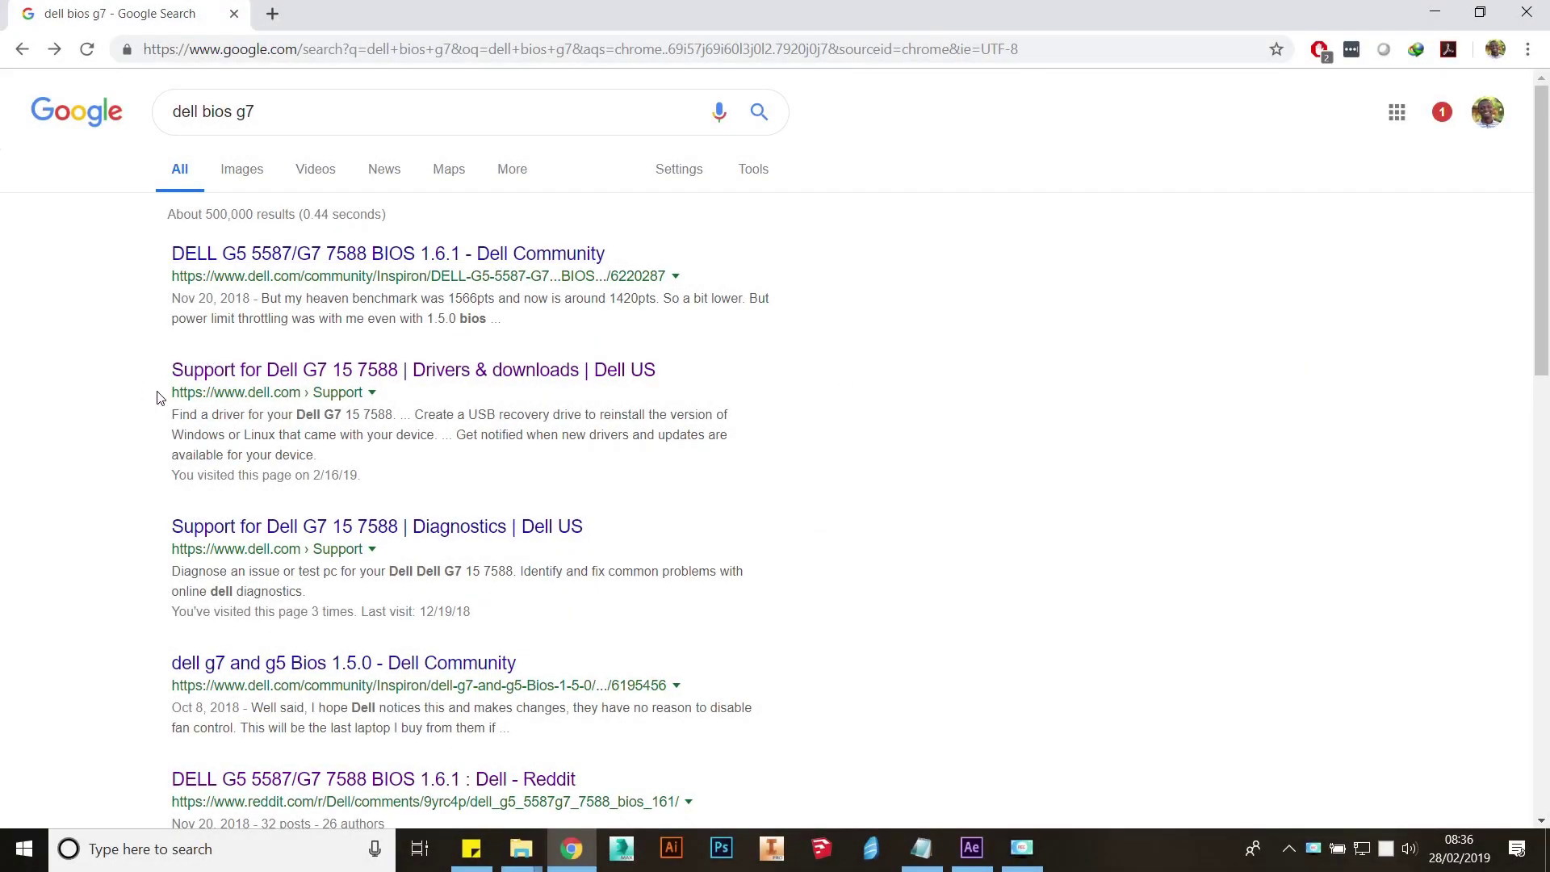
Open the Dell G7 15 7588 drivers page and expand the System BIOS 1.9.0 details.
click(225, 373)
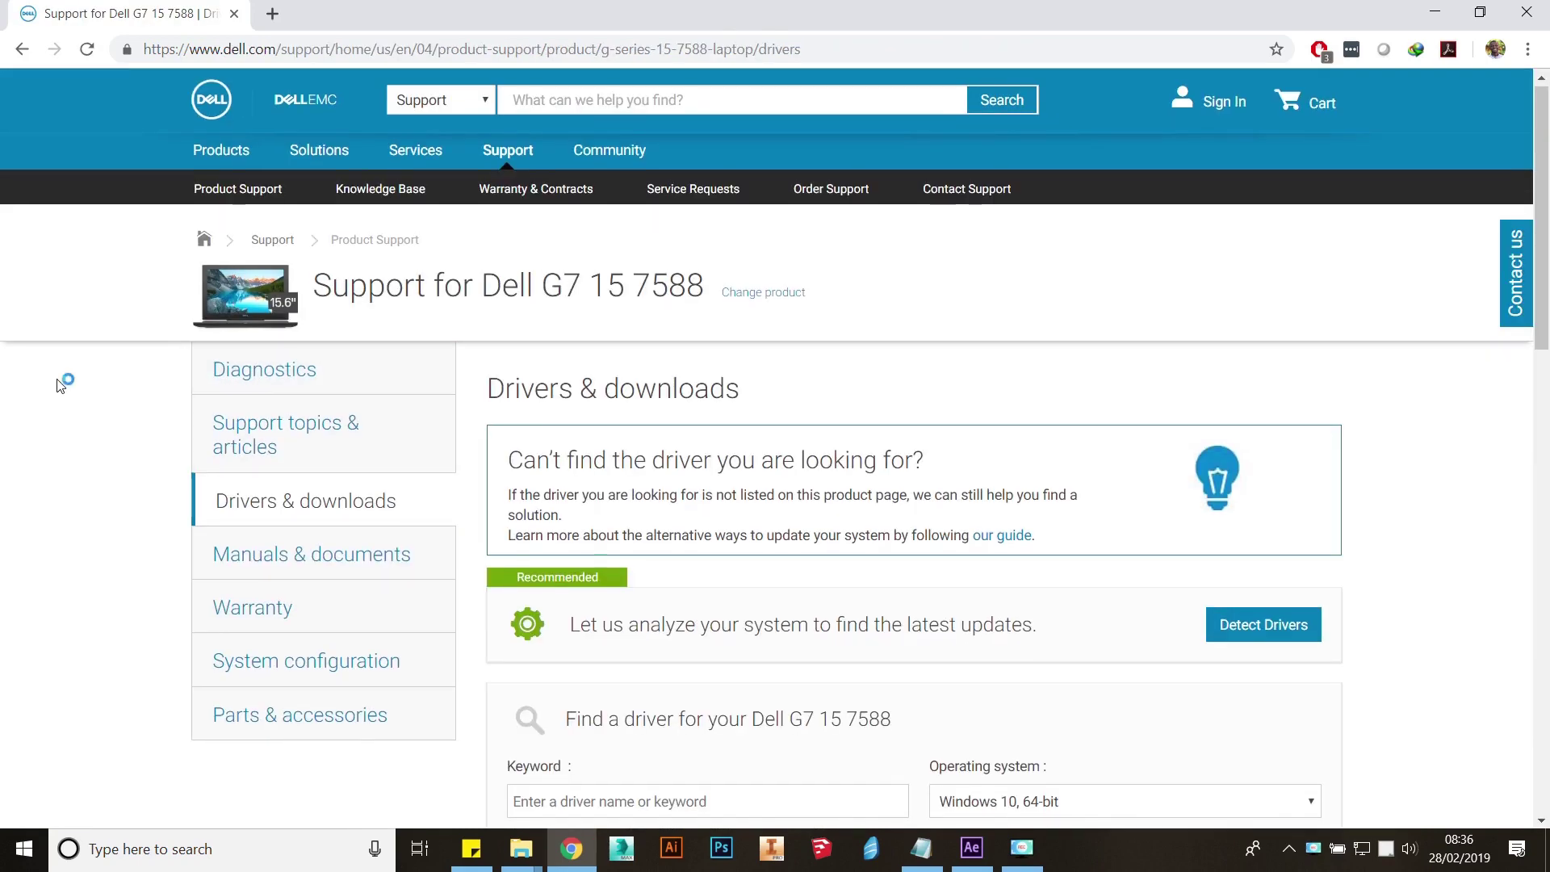
scroll(60, 386, down, 4)
scroll(59, 386, down, 2)
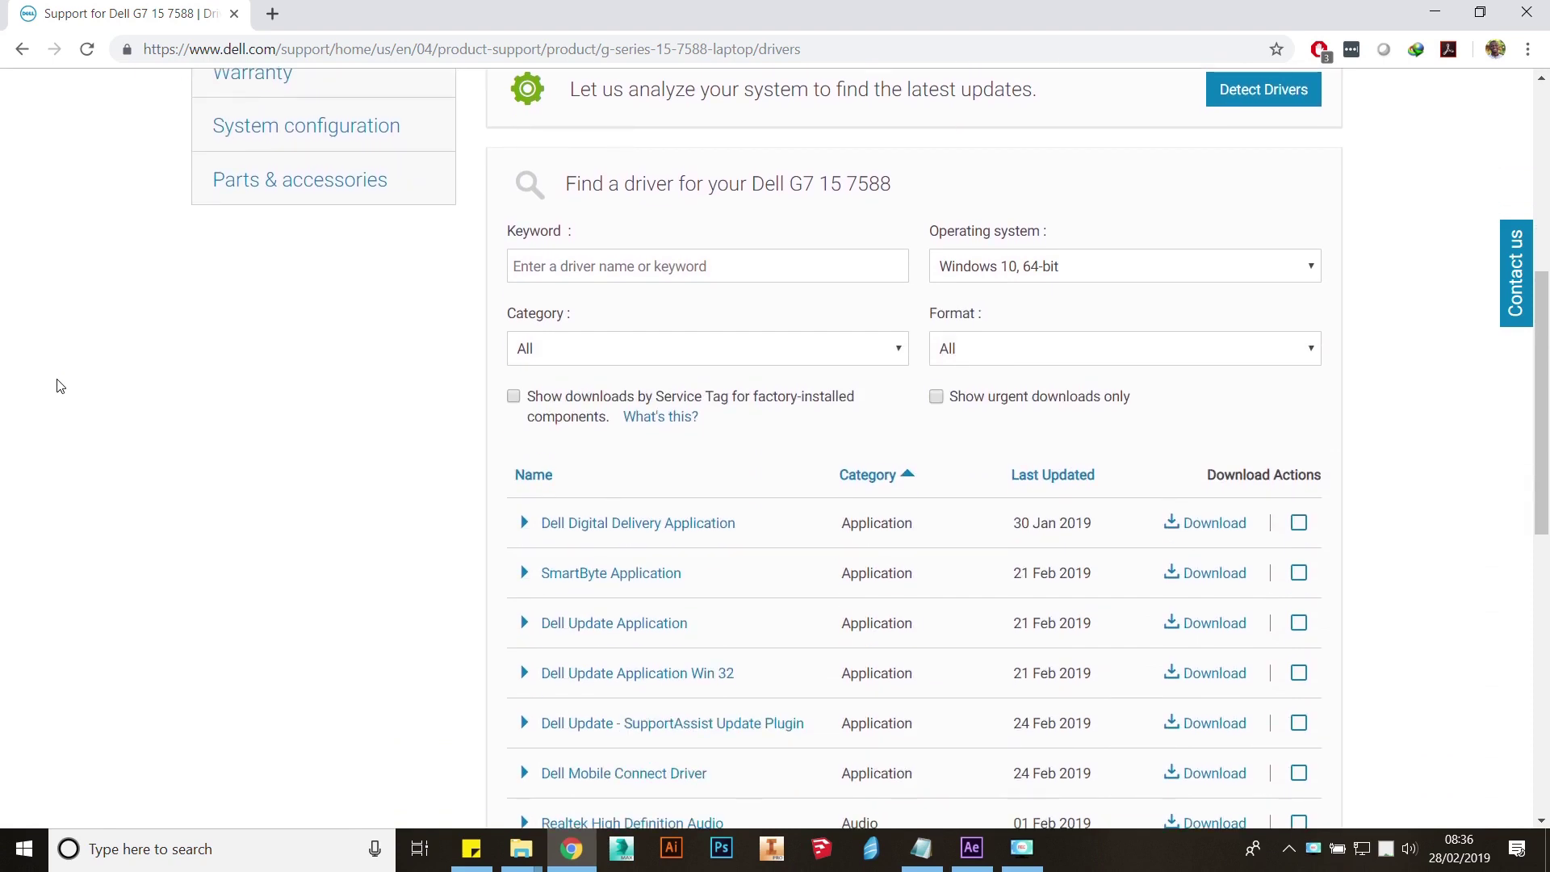
scroll(60, 385, down, 6)
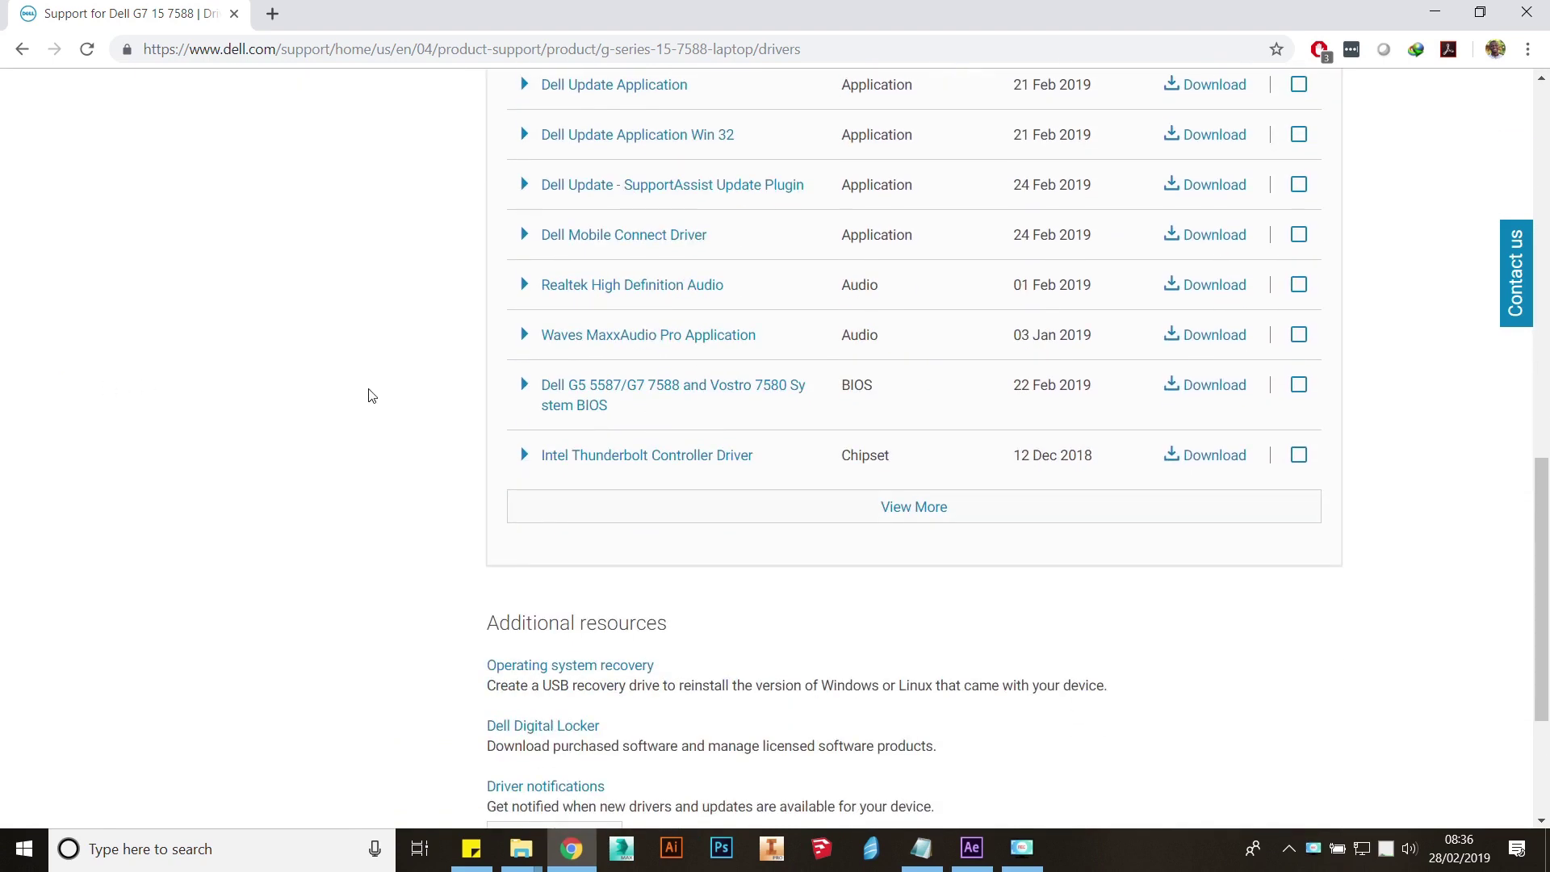
click(524, 386)
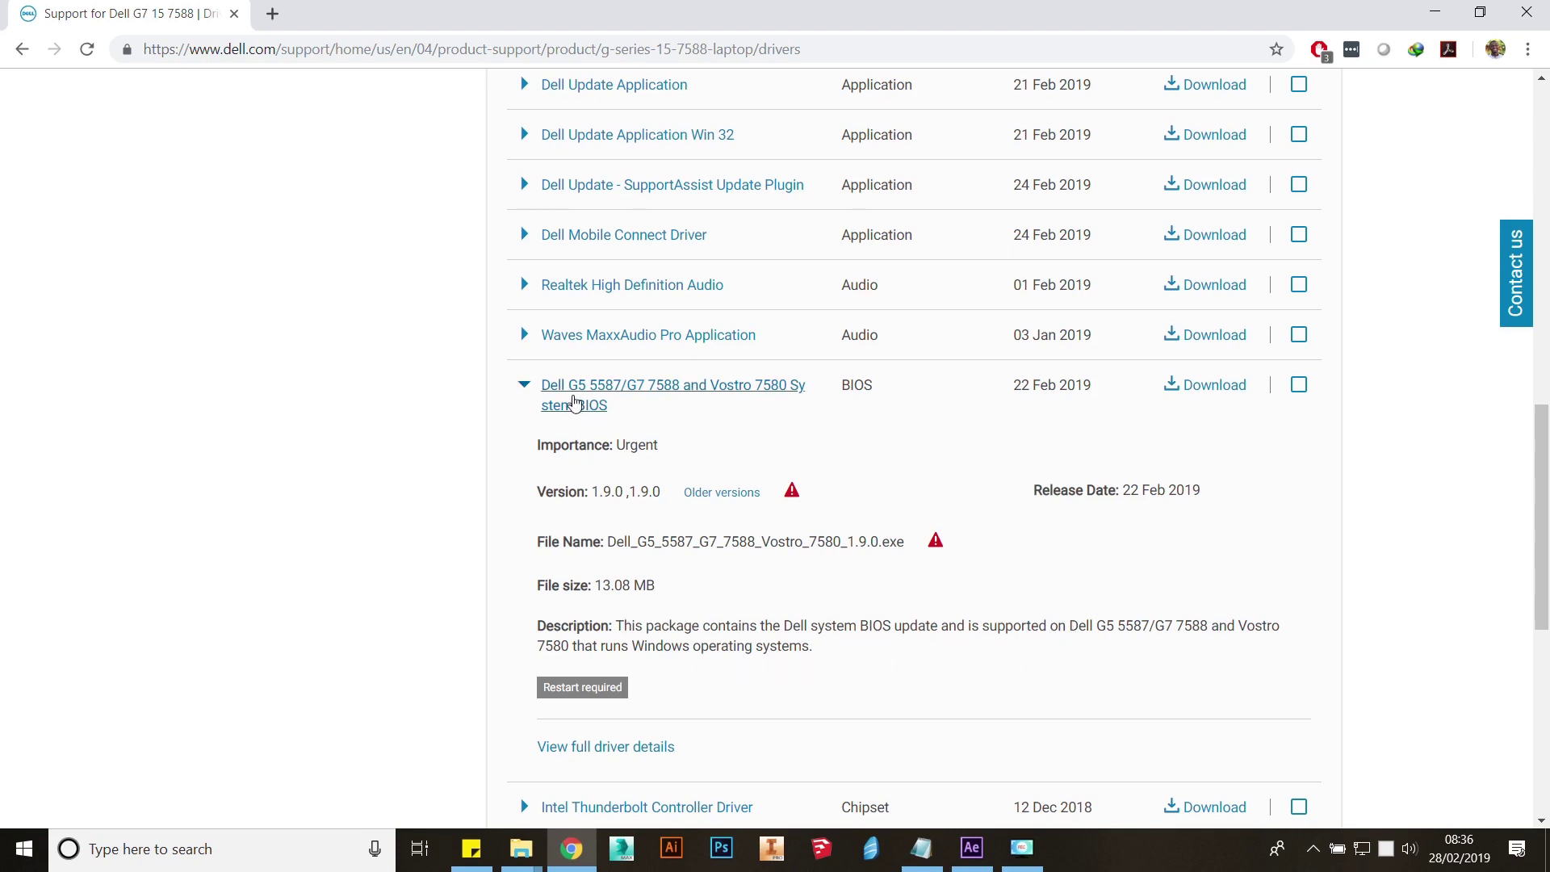
scroll(415, 578, down, 2)
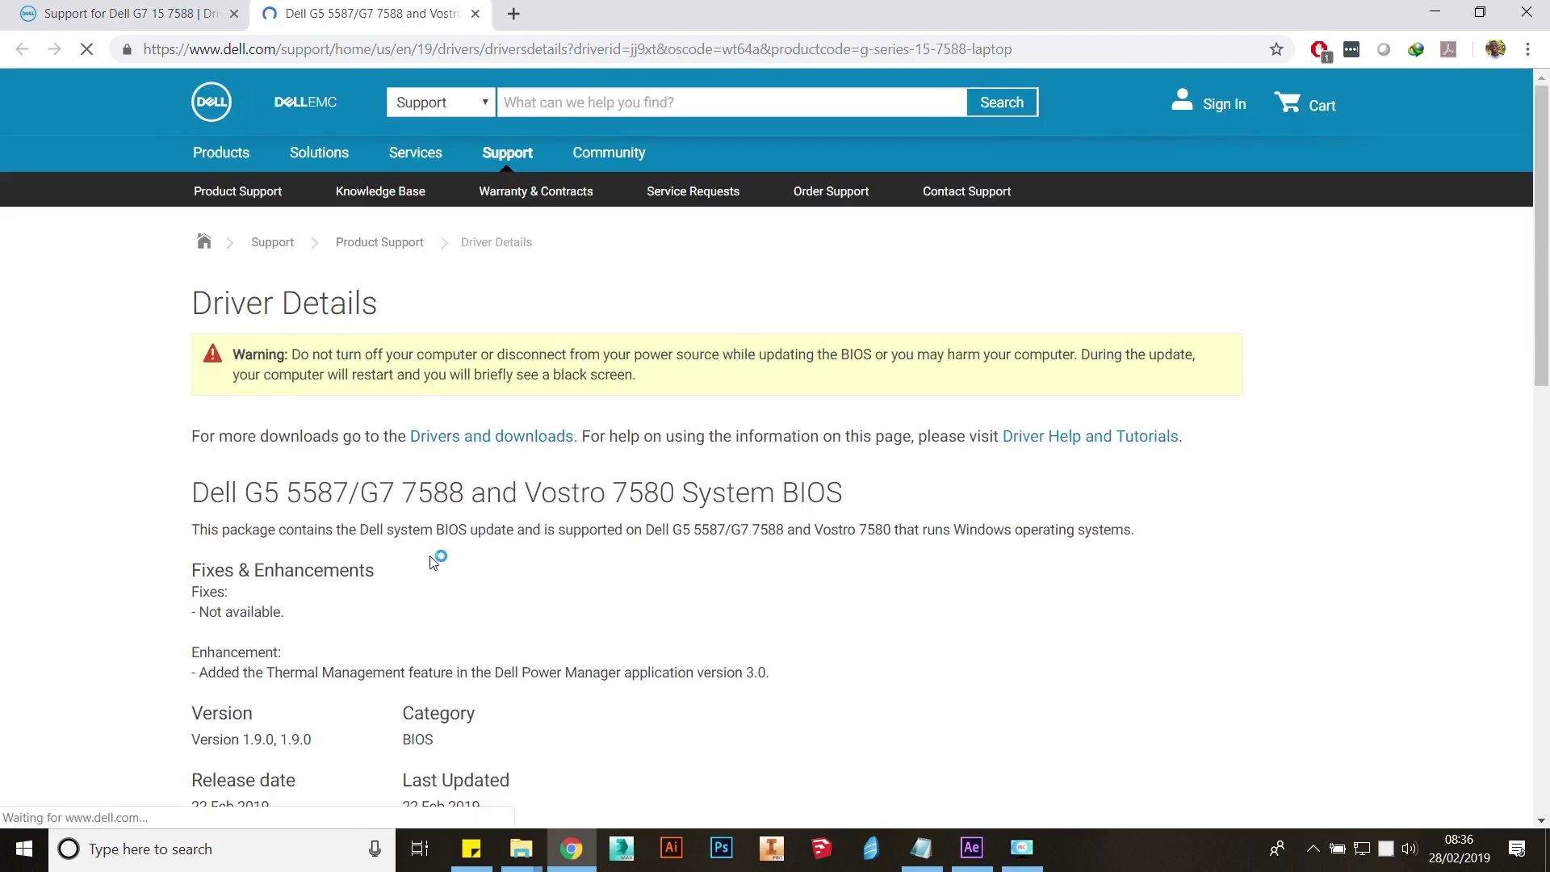
scroll(452, 542, down, 2)
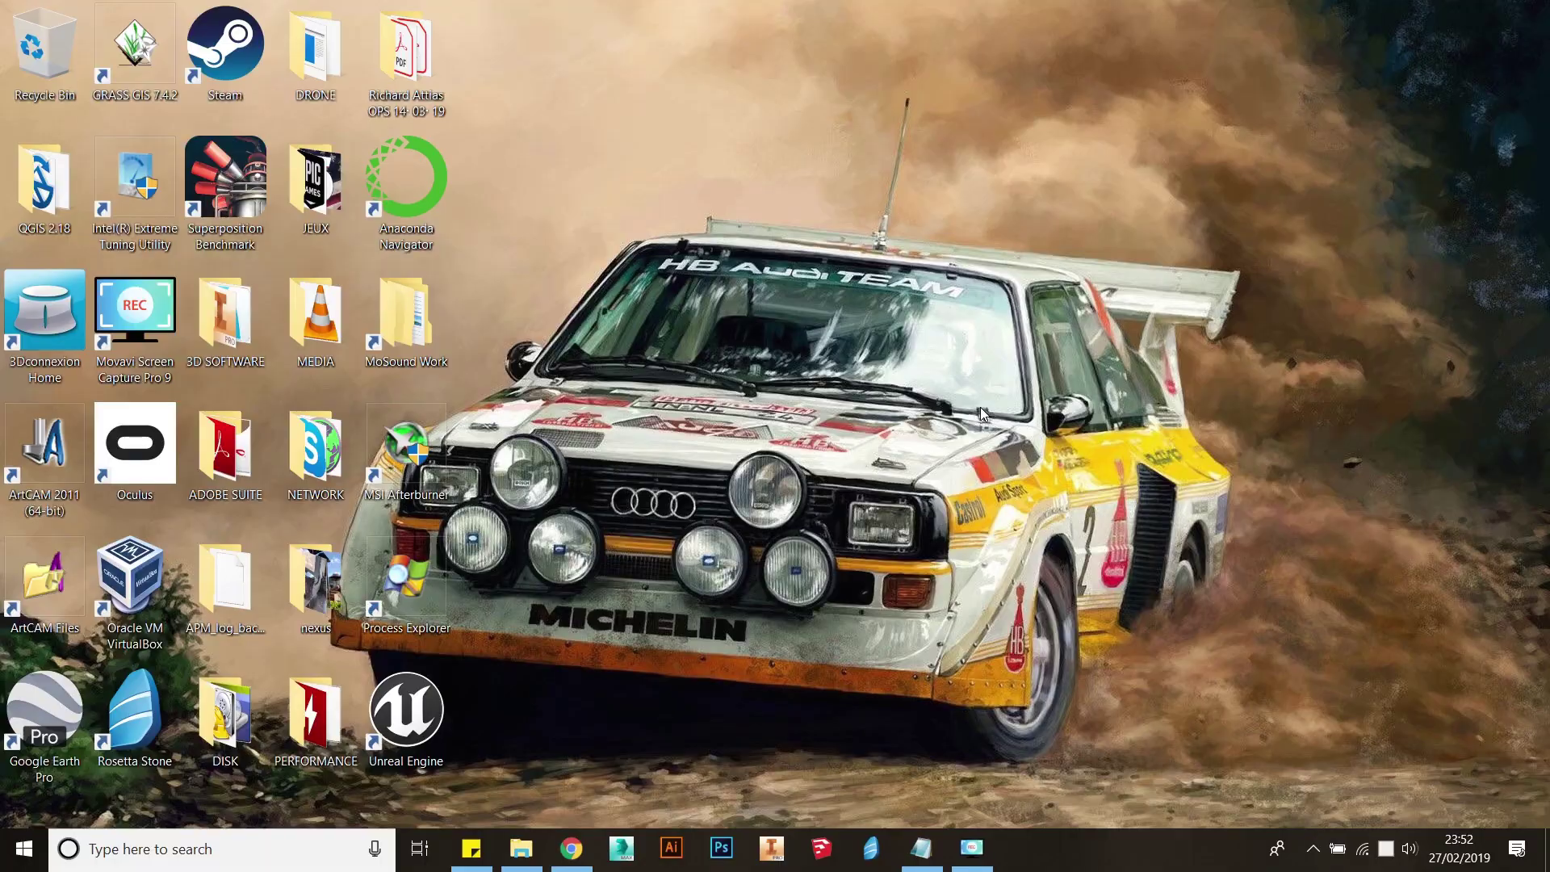
Search Start for 'power mana' to launch Dell Power Manager.
key(super)
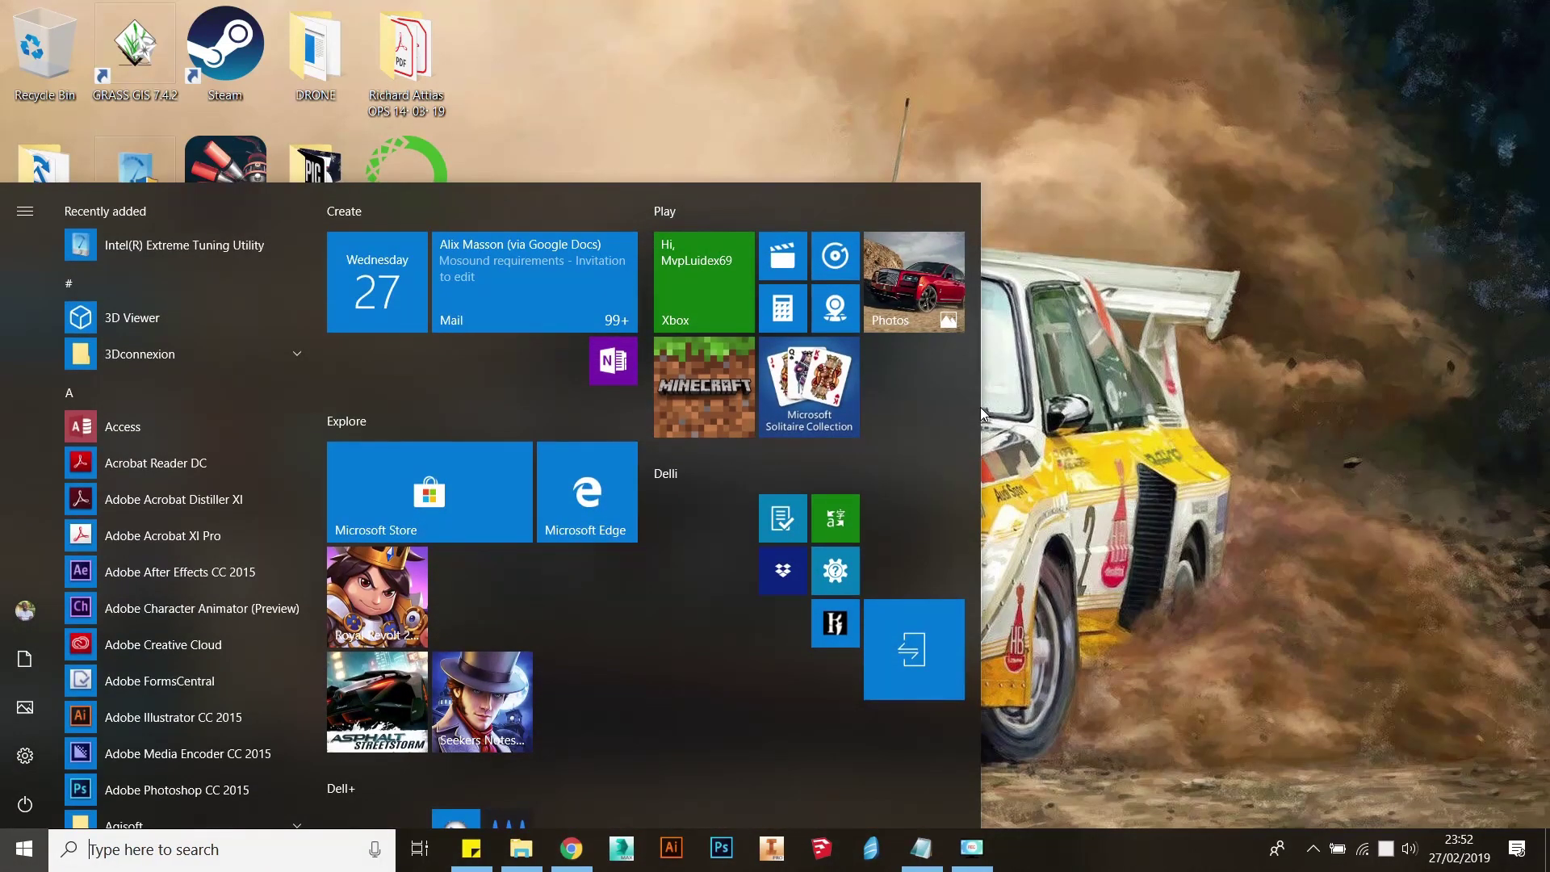
text(power )
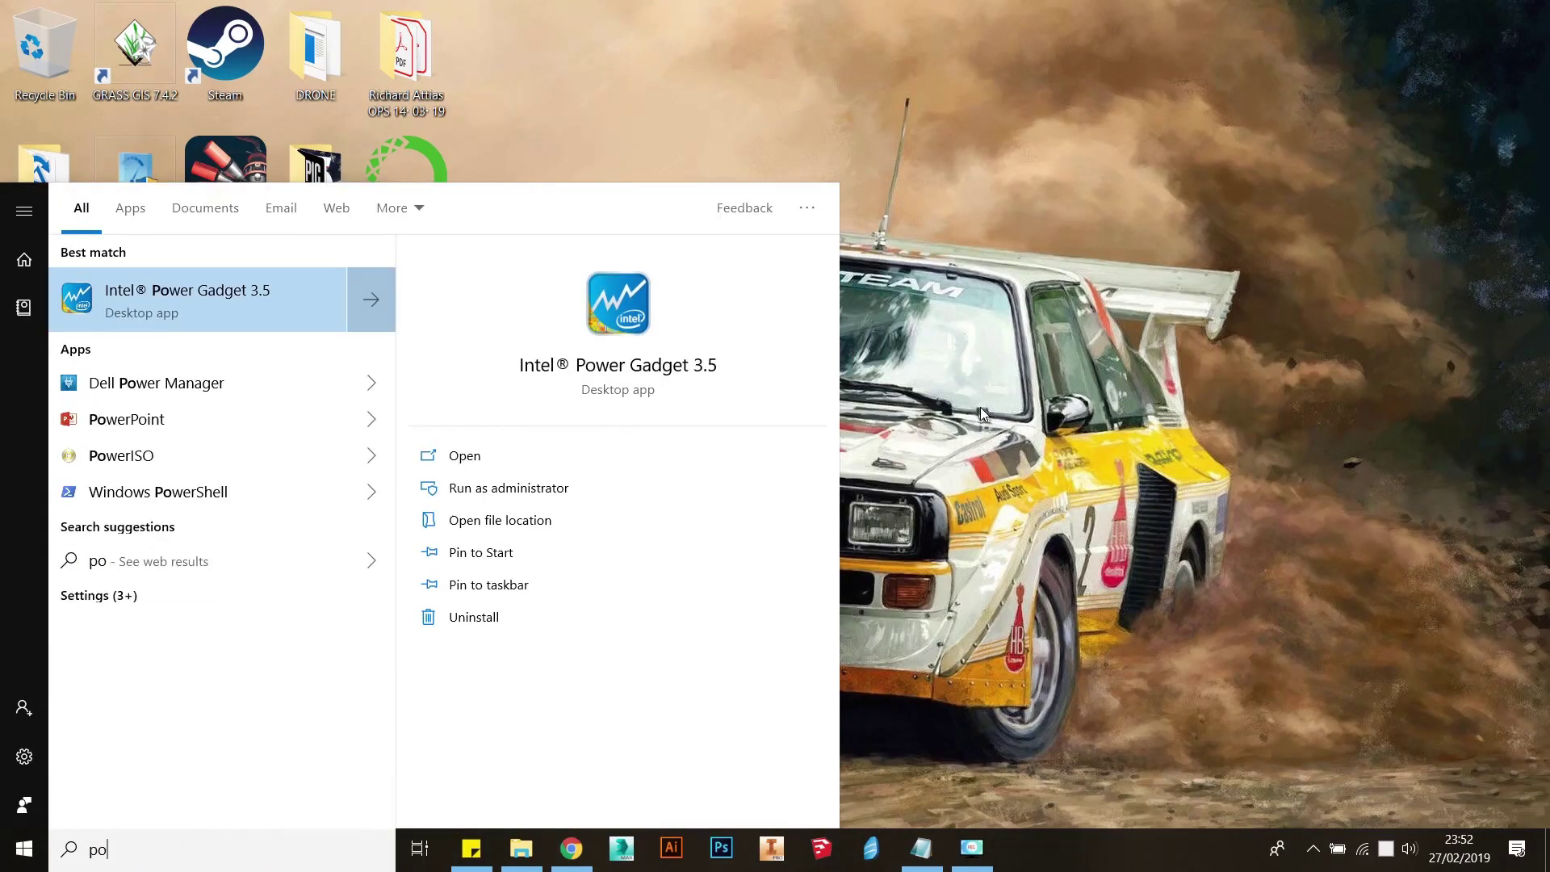
text(mana)
key(Escape)
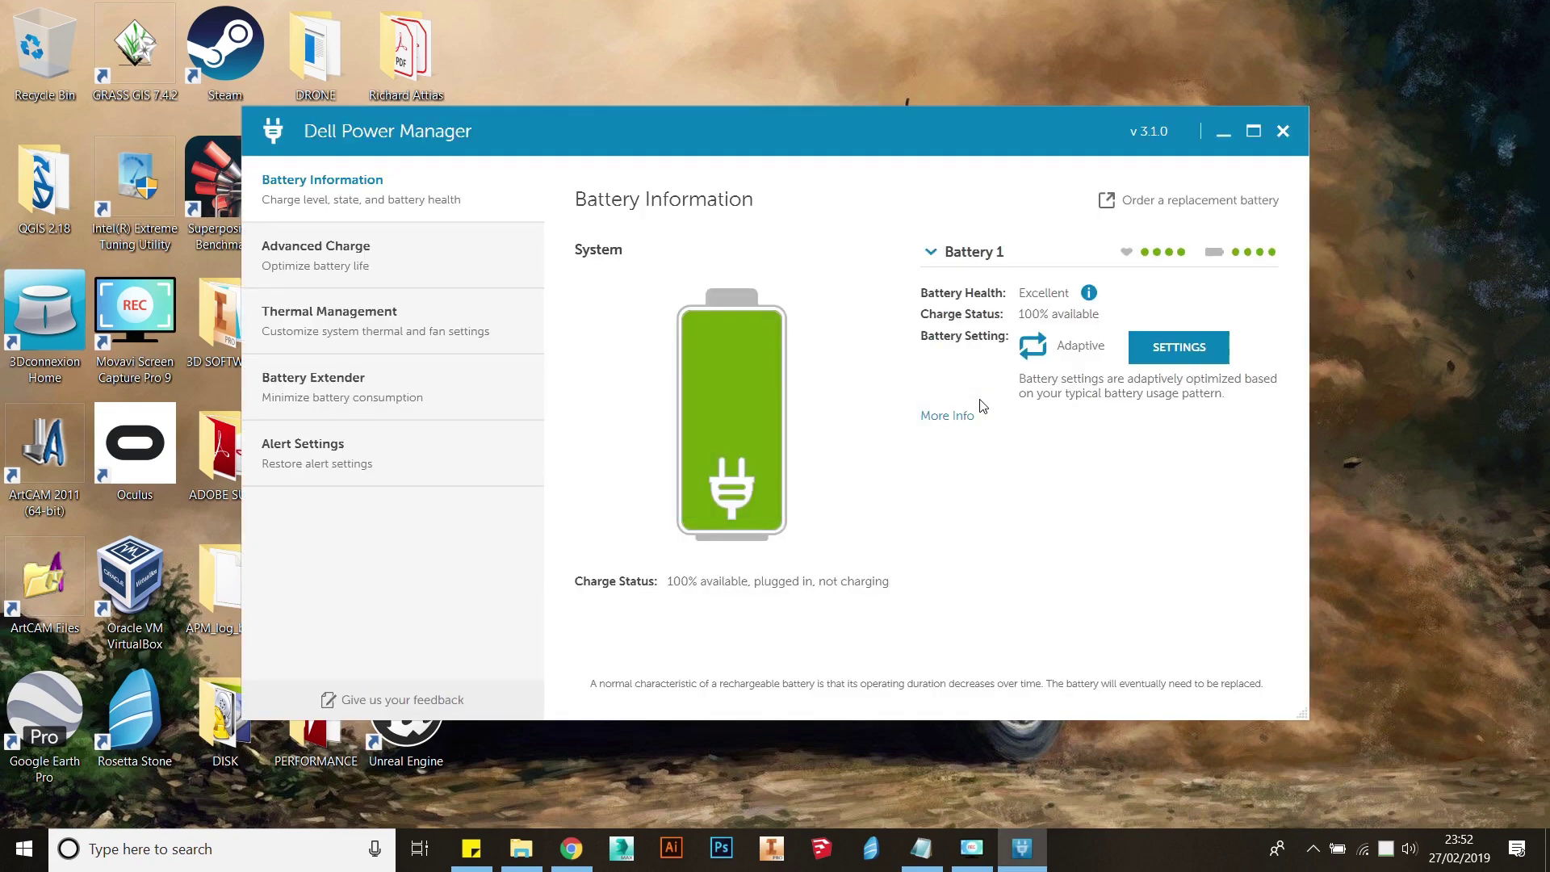
On the Thermal Management page, try Cool, then Quiet, and finish on Ultra Performance.
click(348, 332)
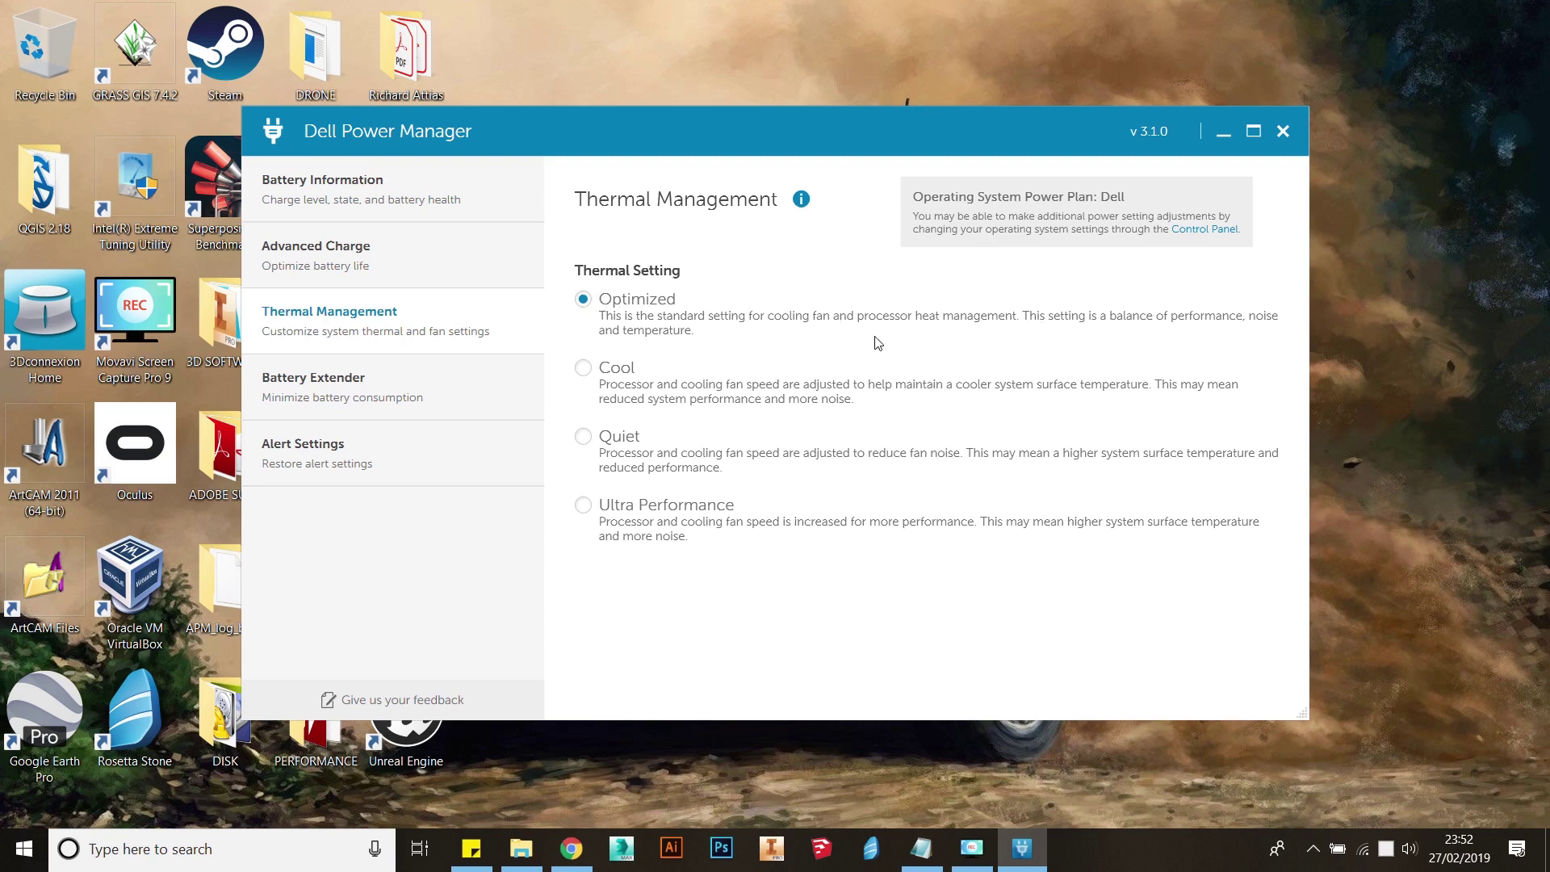
click(584, 370)
click(584, 437)
click(583, 507)
Launch CINEBENCH Windows 64 Bit.exe from its folder to open Cinebench R15.
click(524, 860)
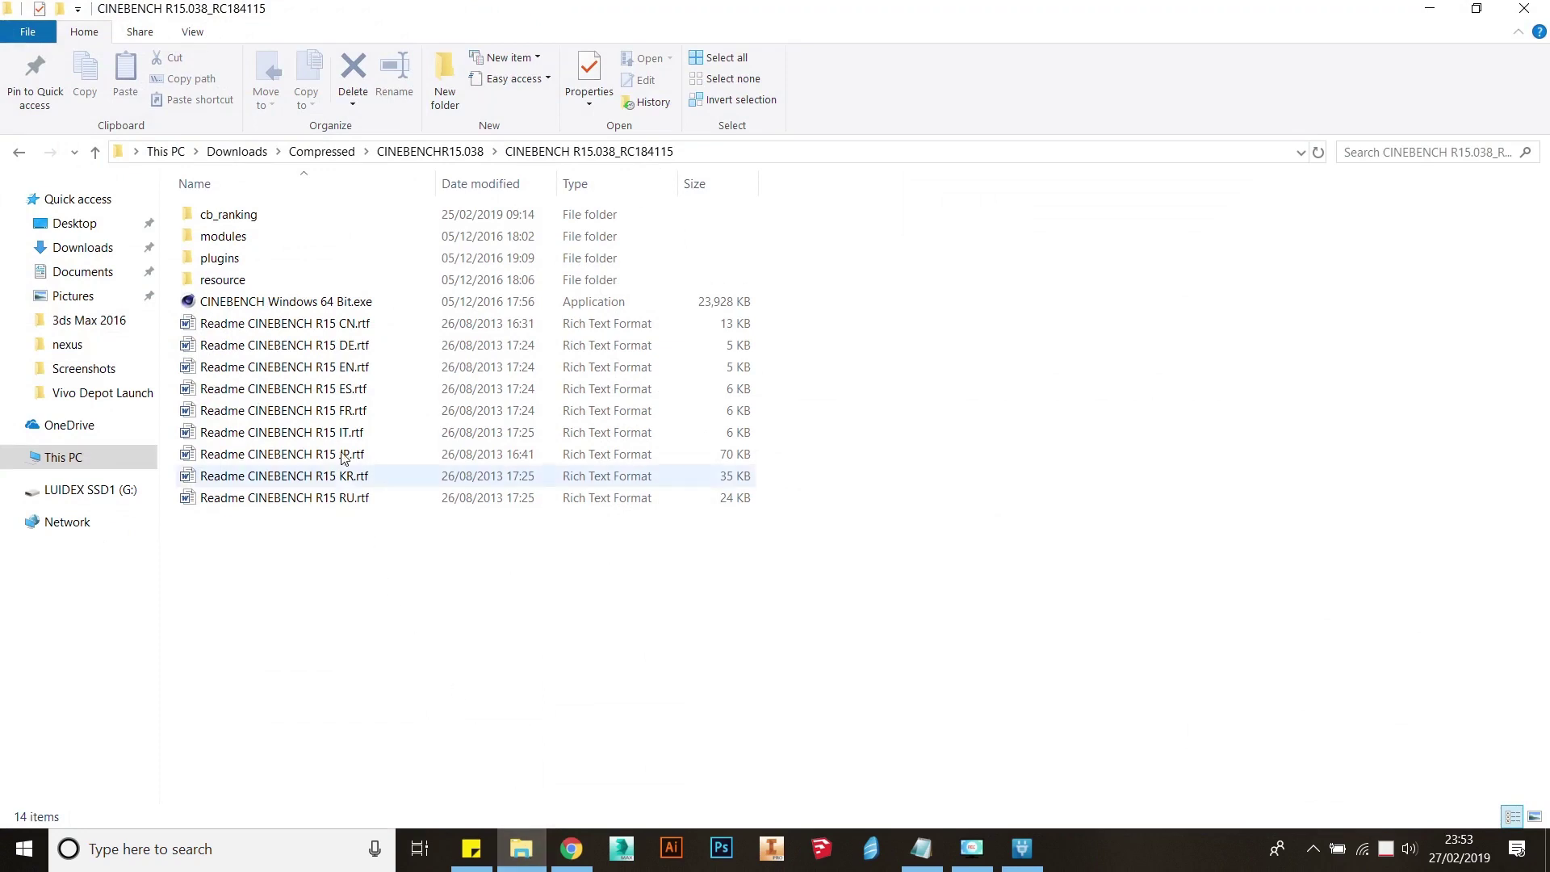
click(274, 306)
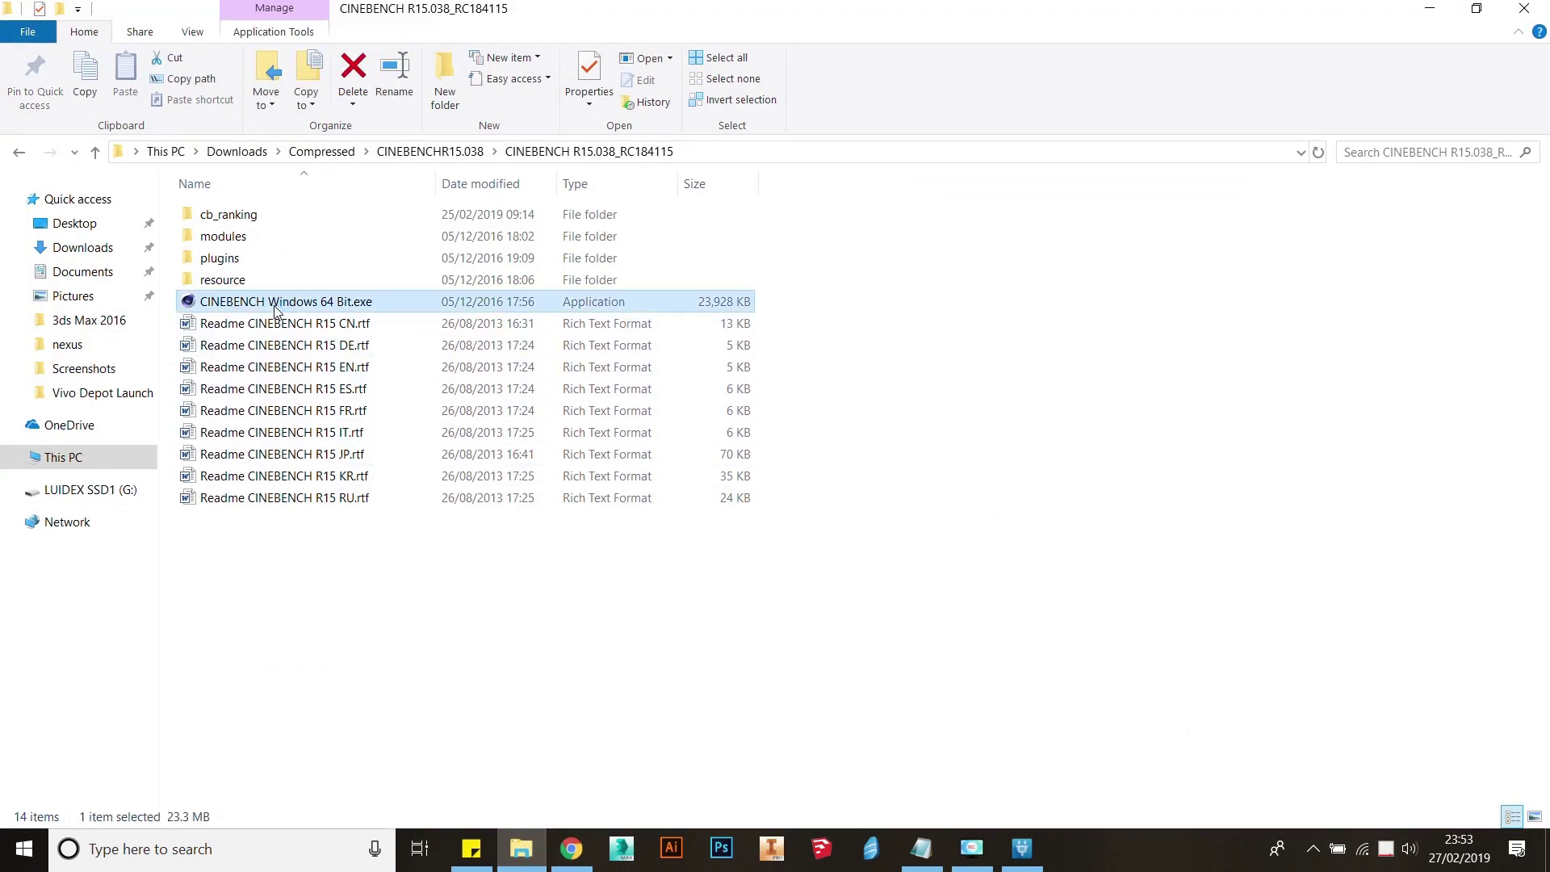
double_click(275, 307)
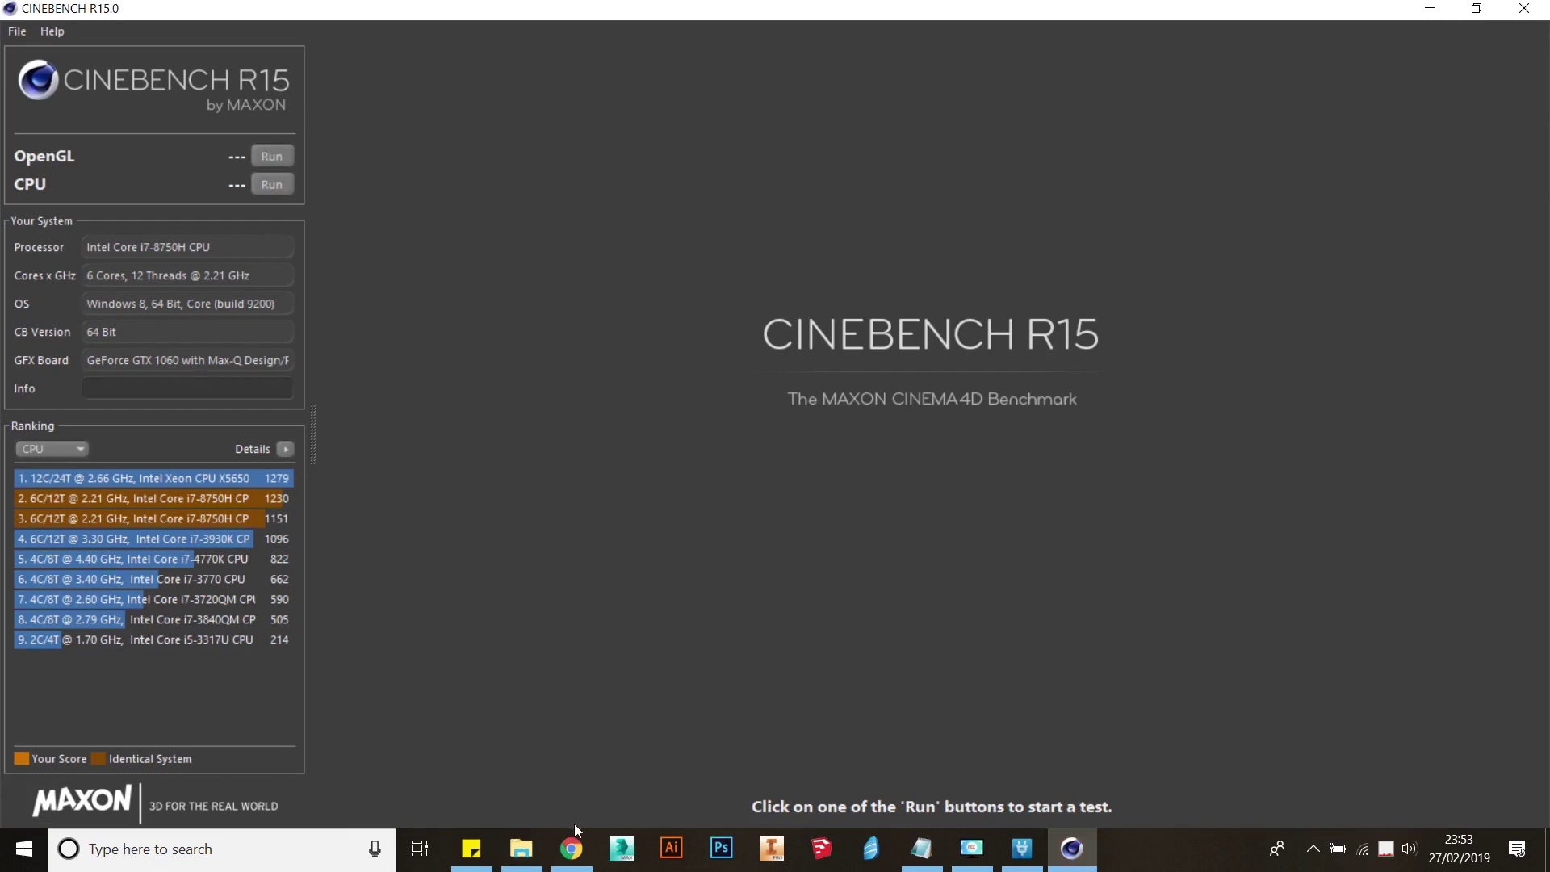
Switch Dell Power Manager's thermal setting from Ultra Performance back to Optimized.
click(1022, 847)
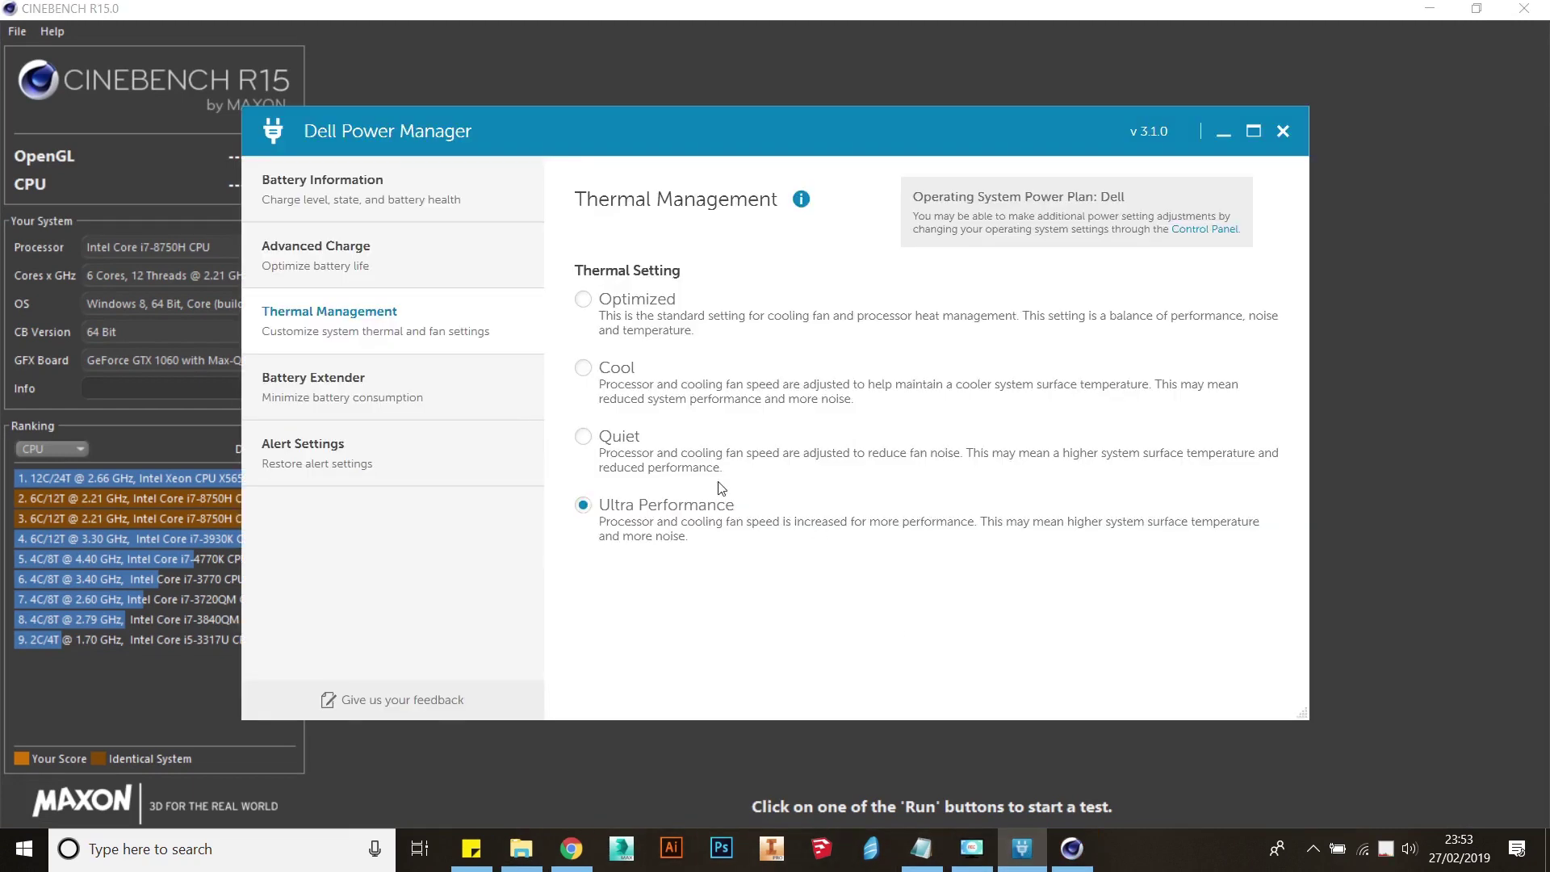
click(585, 301)
click(1313, 847)
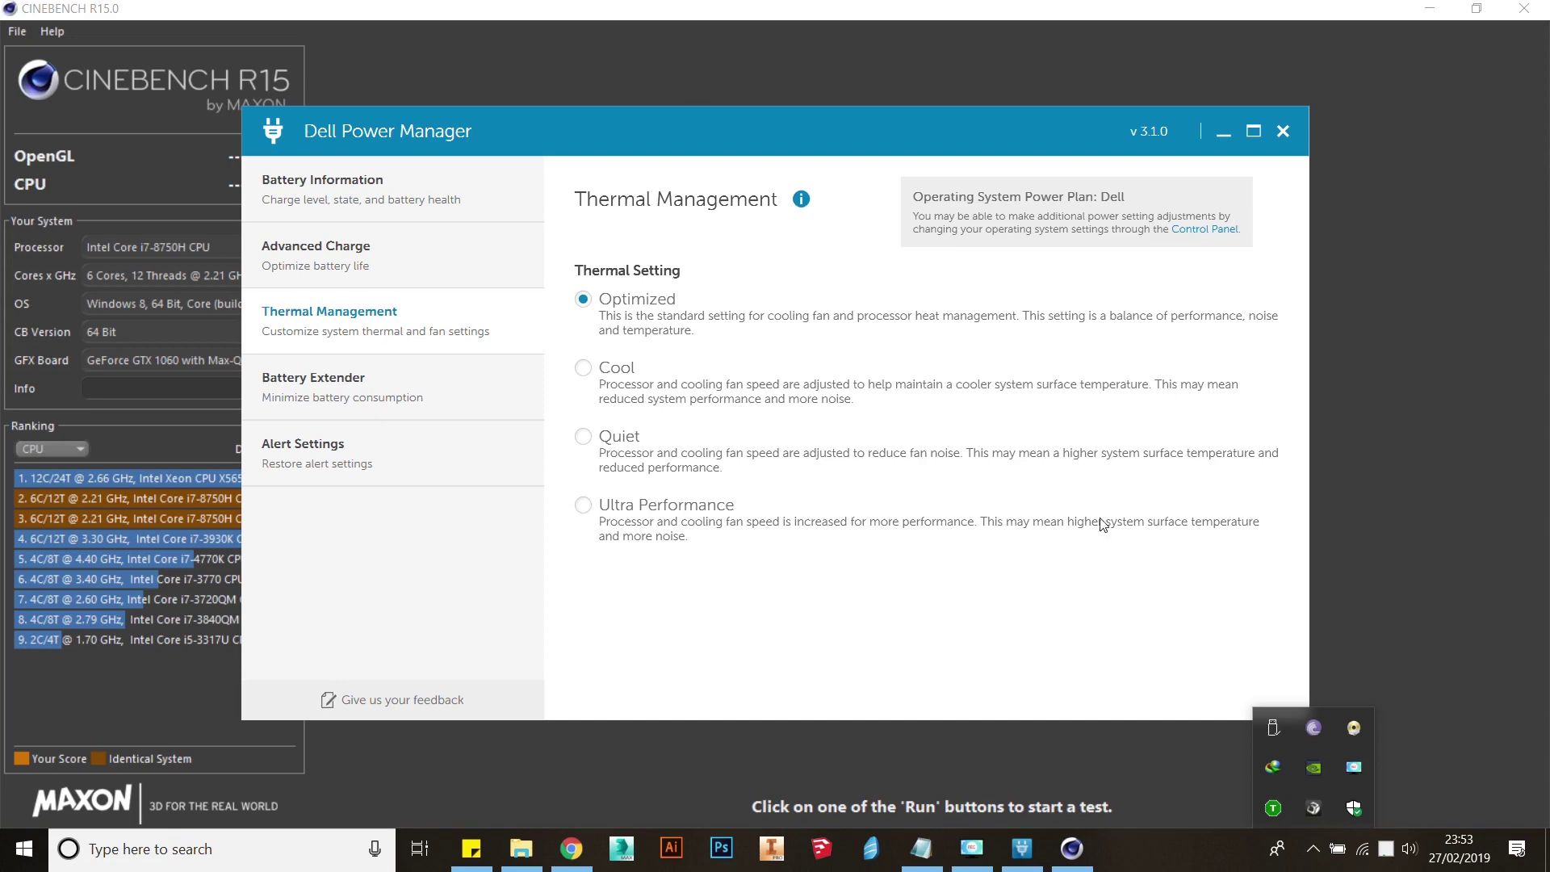
click(881, 284)
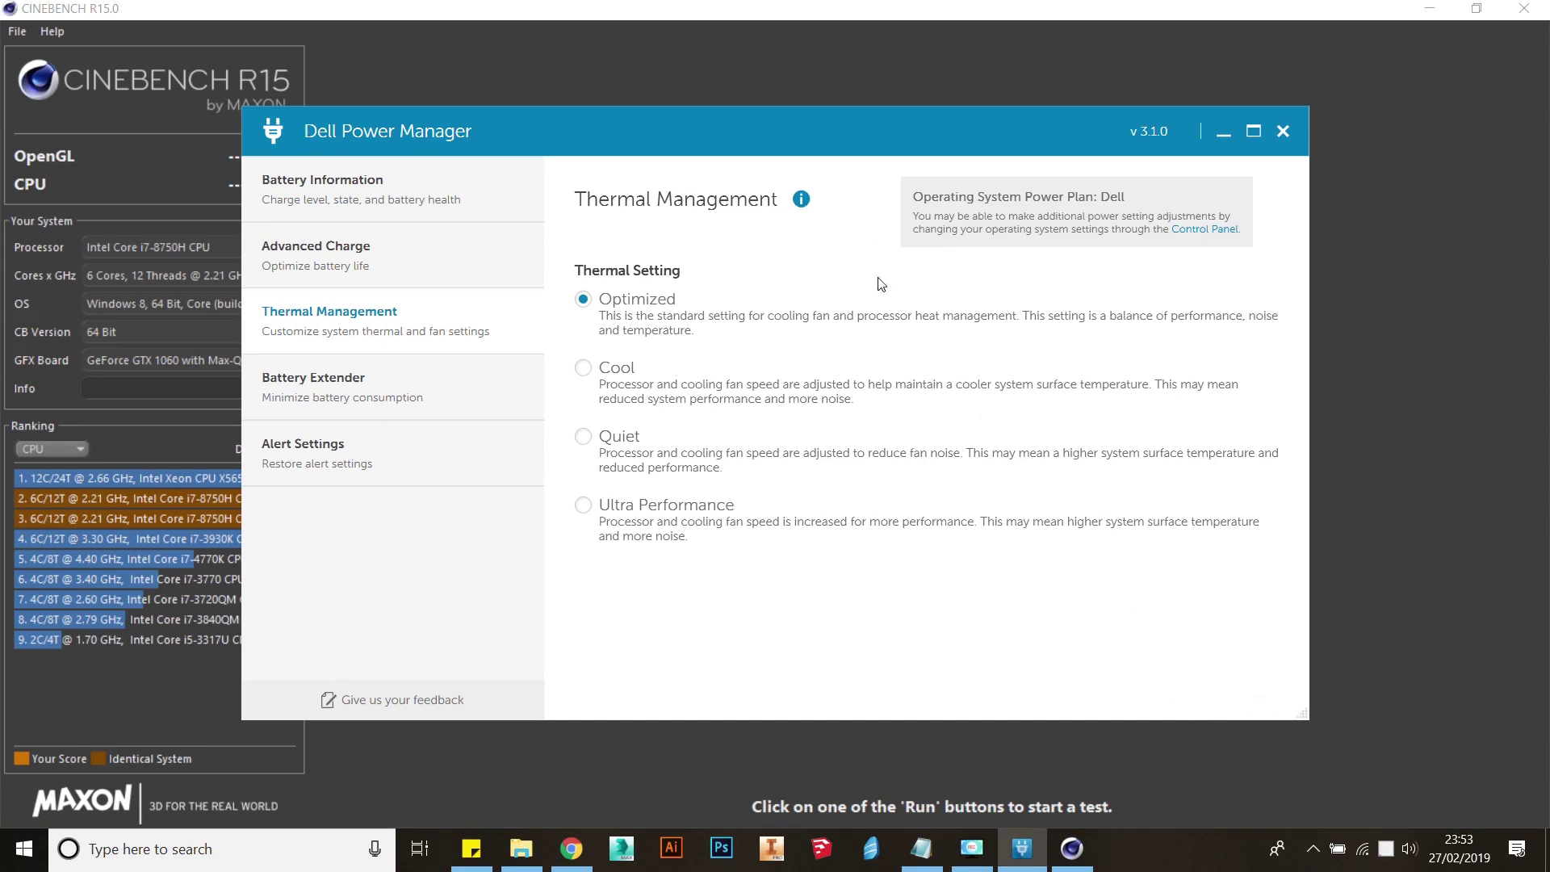
Launch Intel Power Gadget 3.5 by searching 'power' and dock its graphs at the right screen edge.
key(super)
text(pwer)
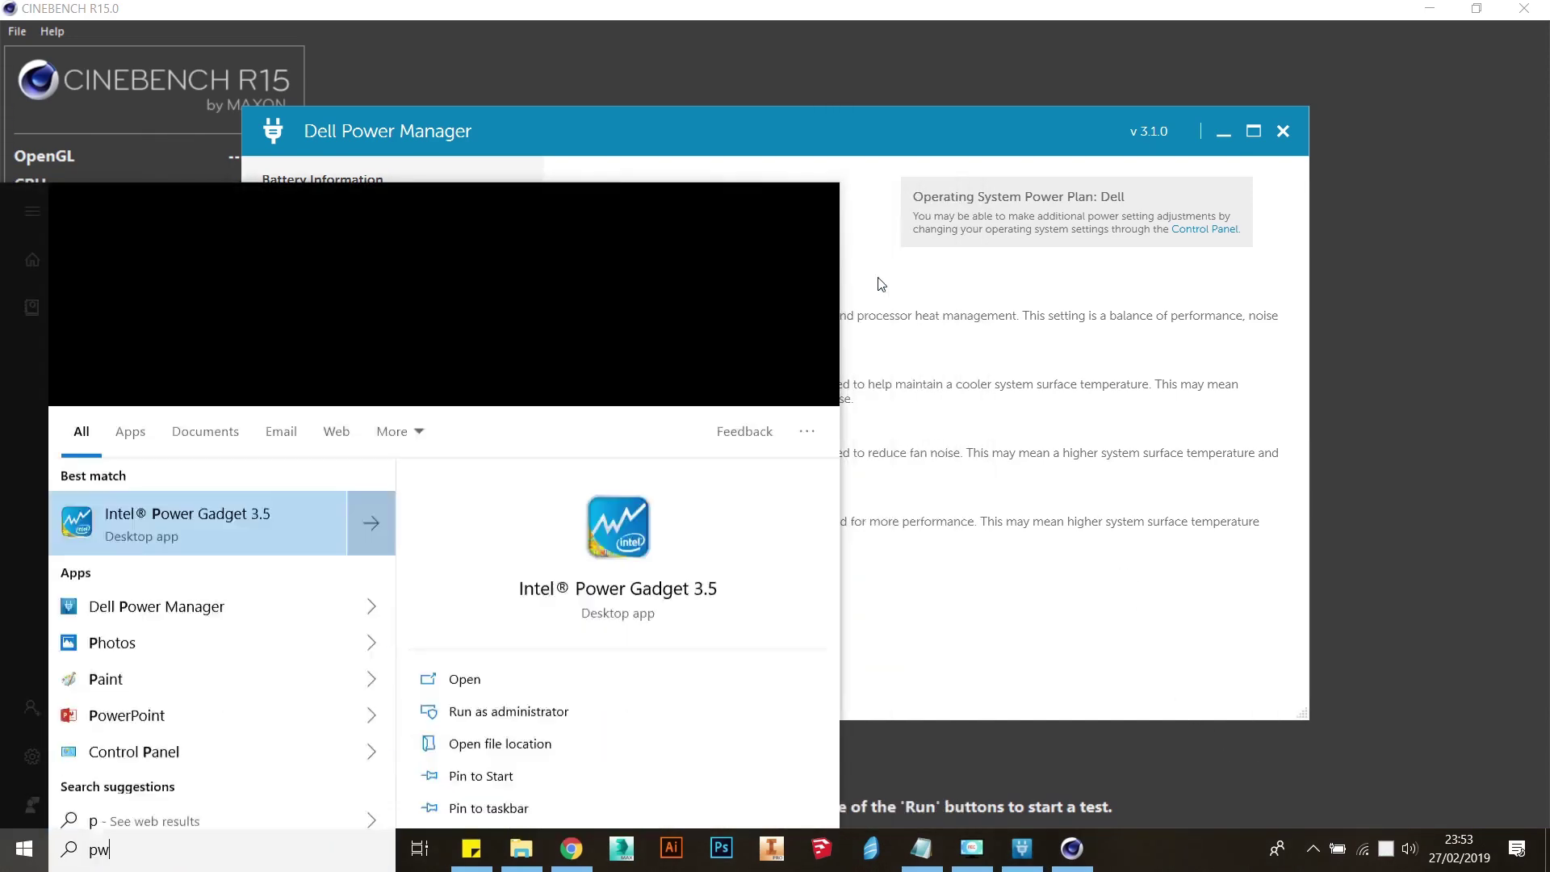
key(BackSpace)
key(BackSpace)
key(BackSpace)
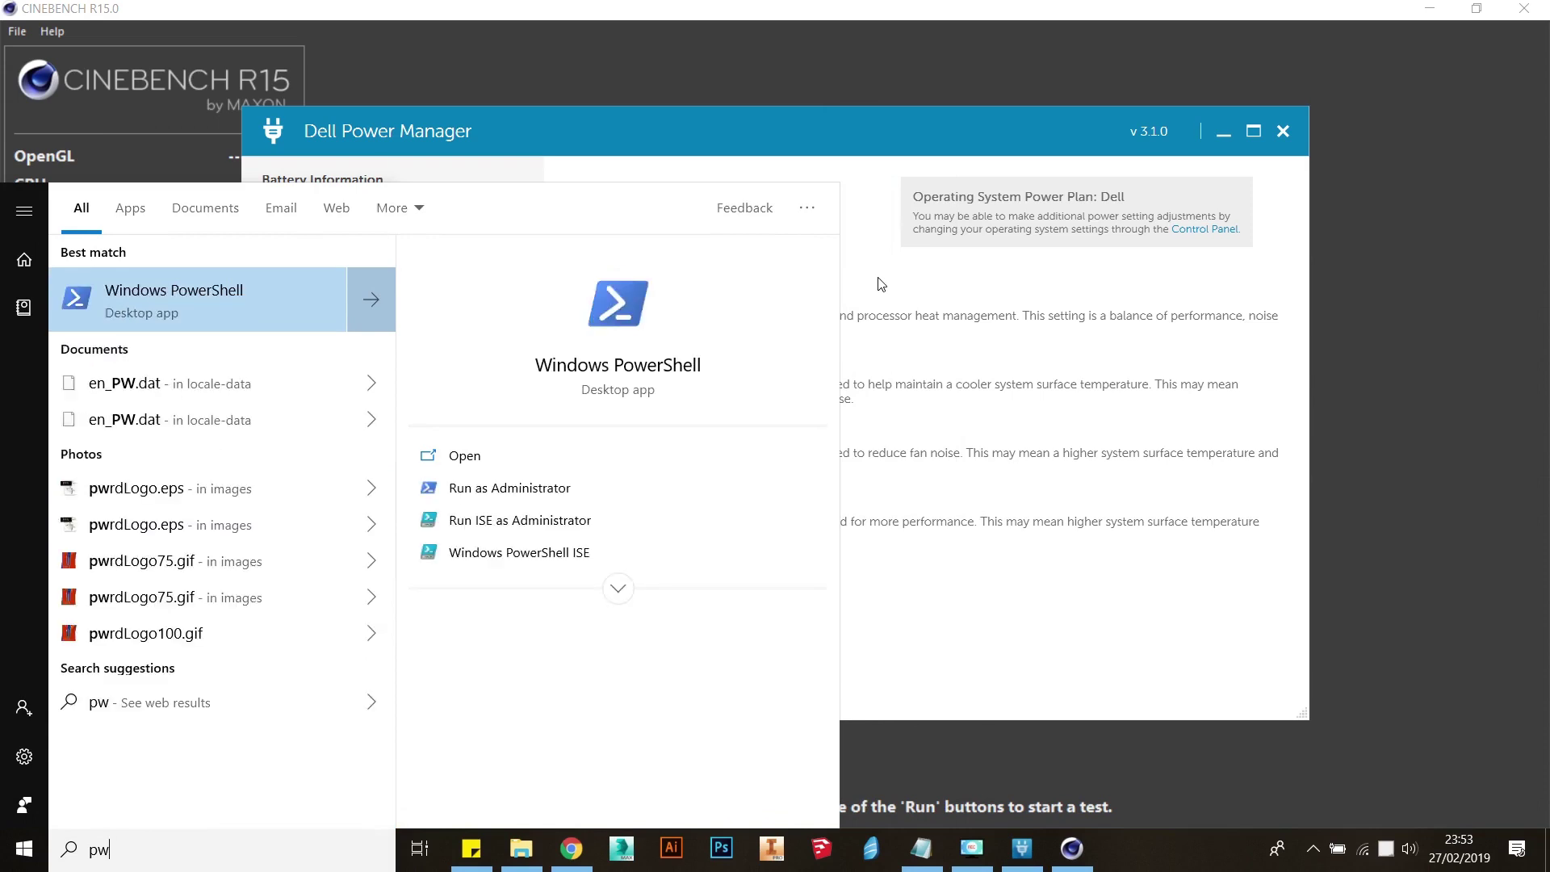
text(ower)
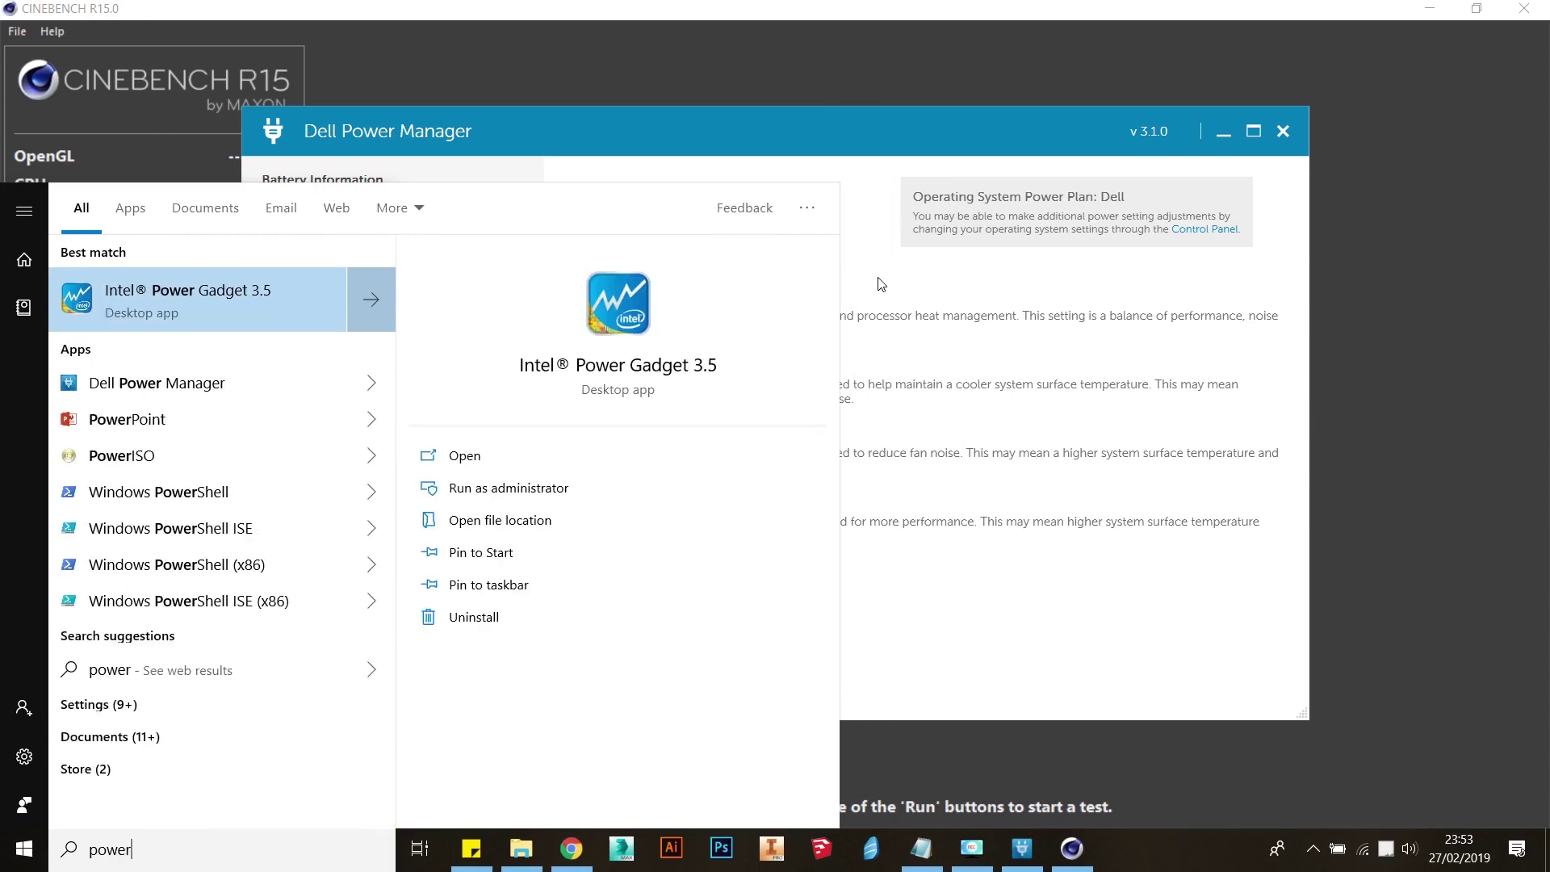
key(Return)
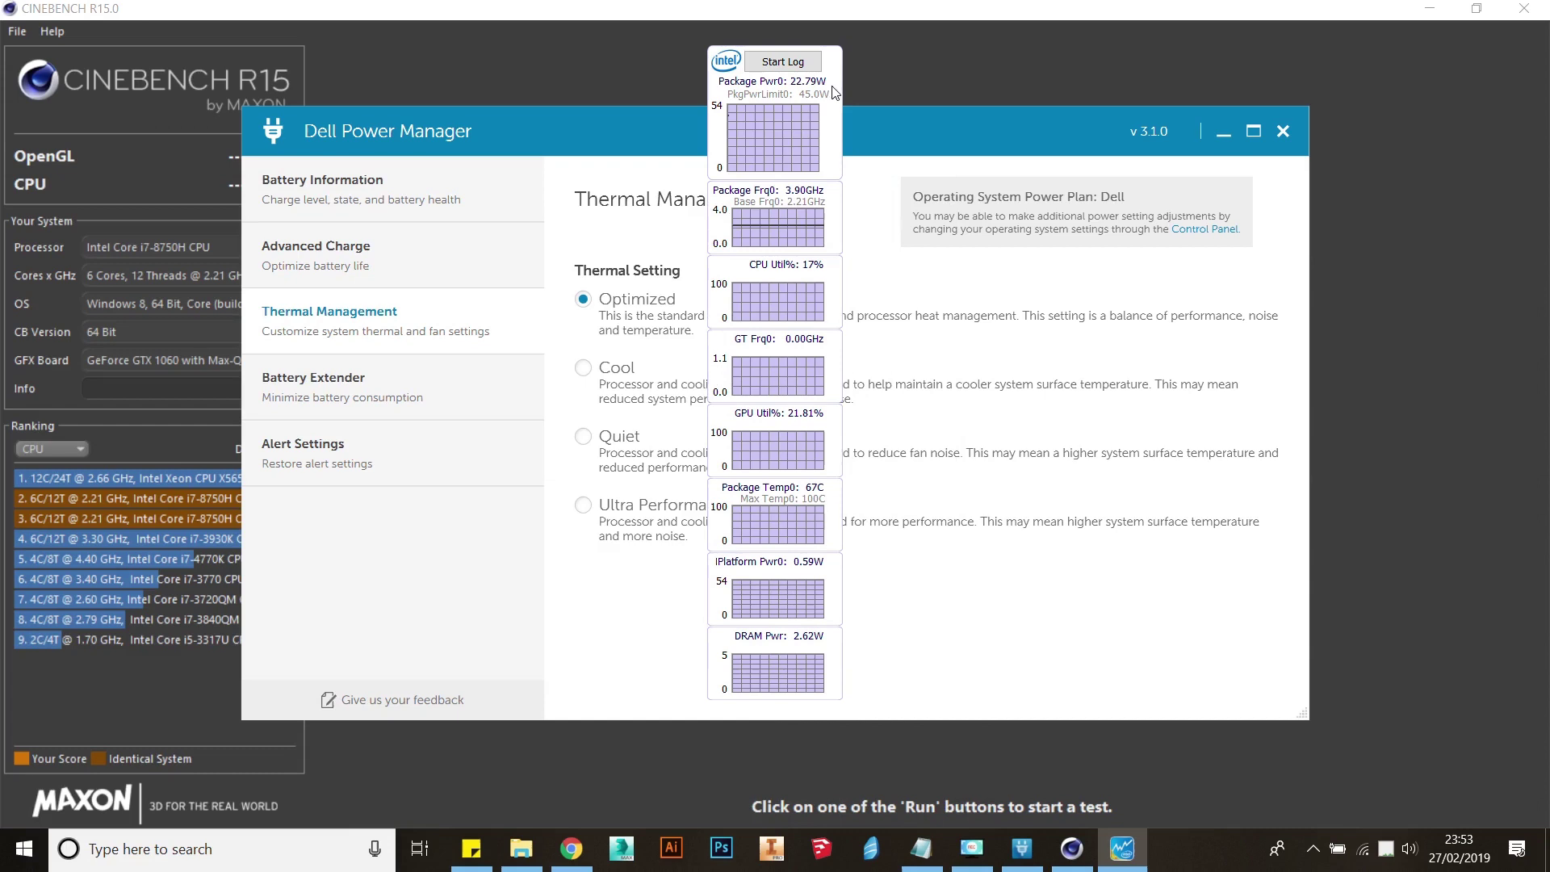
drag(836, 83, 1496, 95)
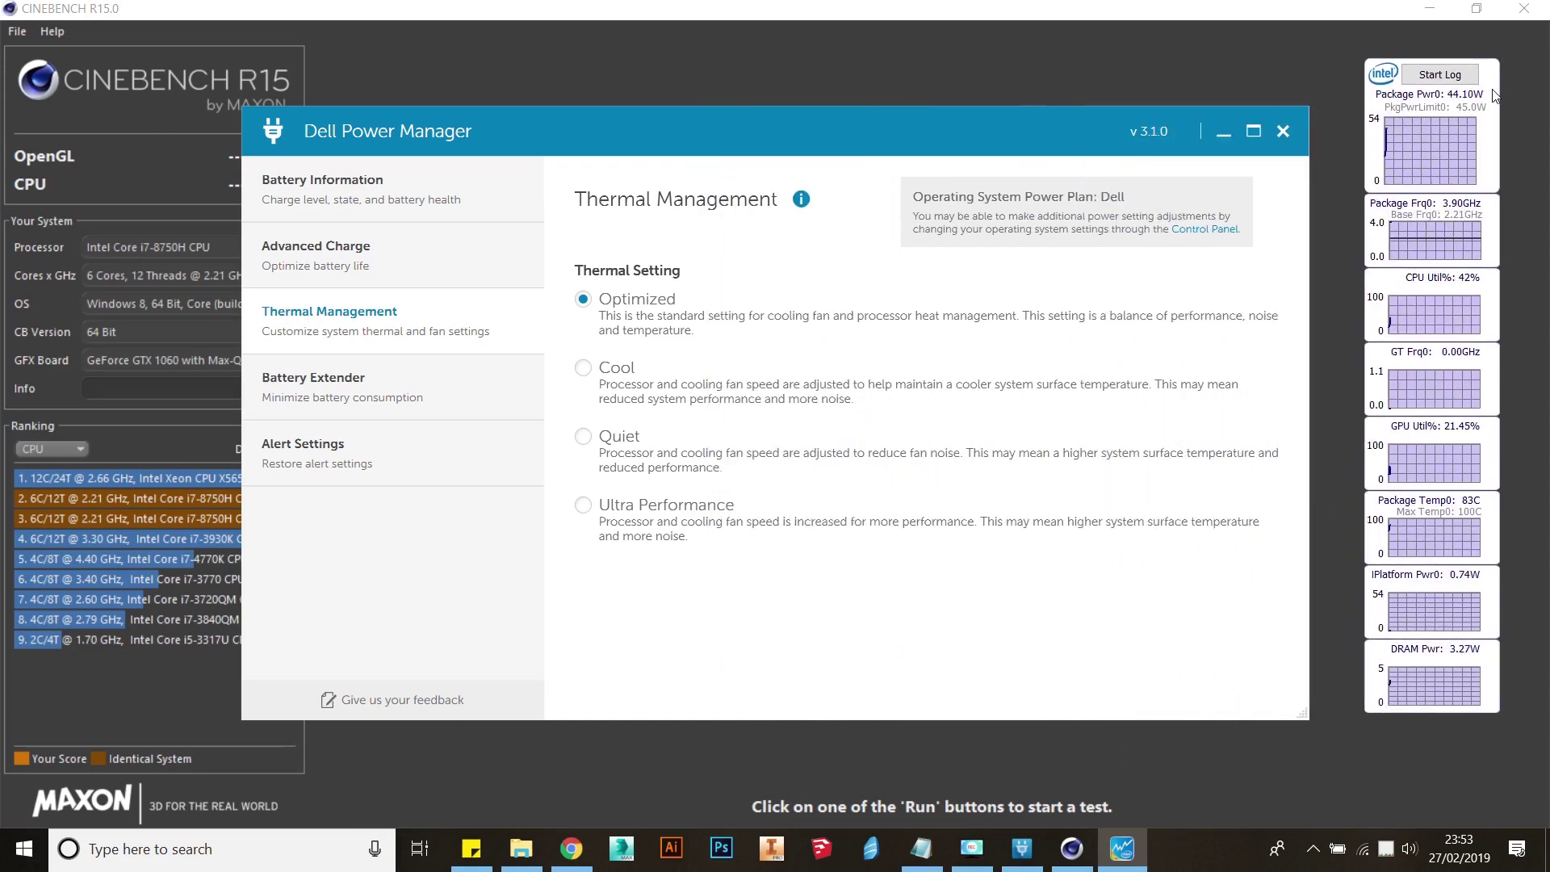
Start the Cinebench R15 CPU render test, then stop it partway by confirming Yes.
click(1079, 61)
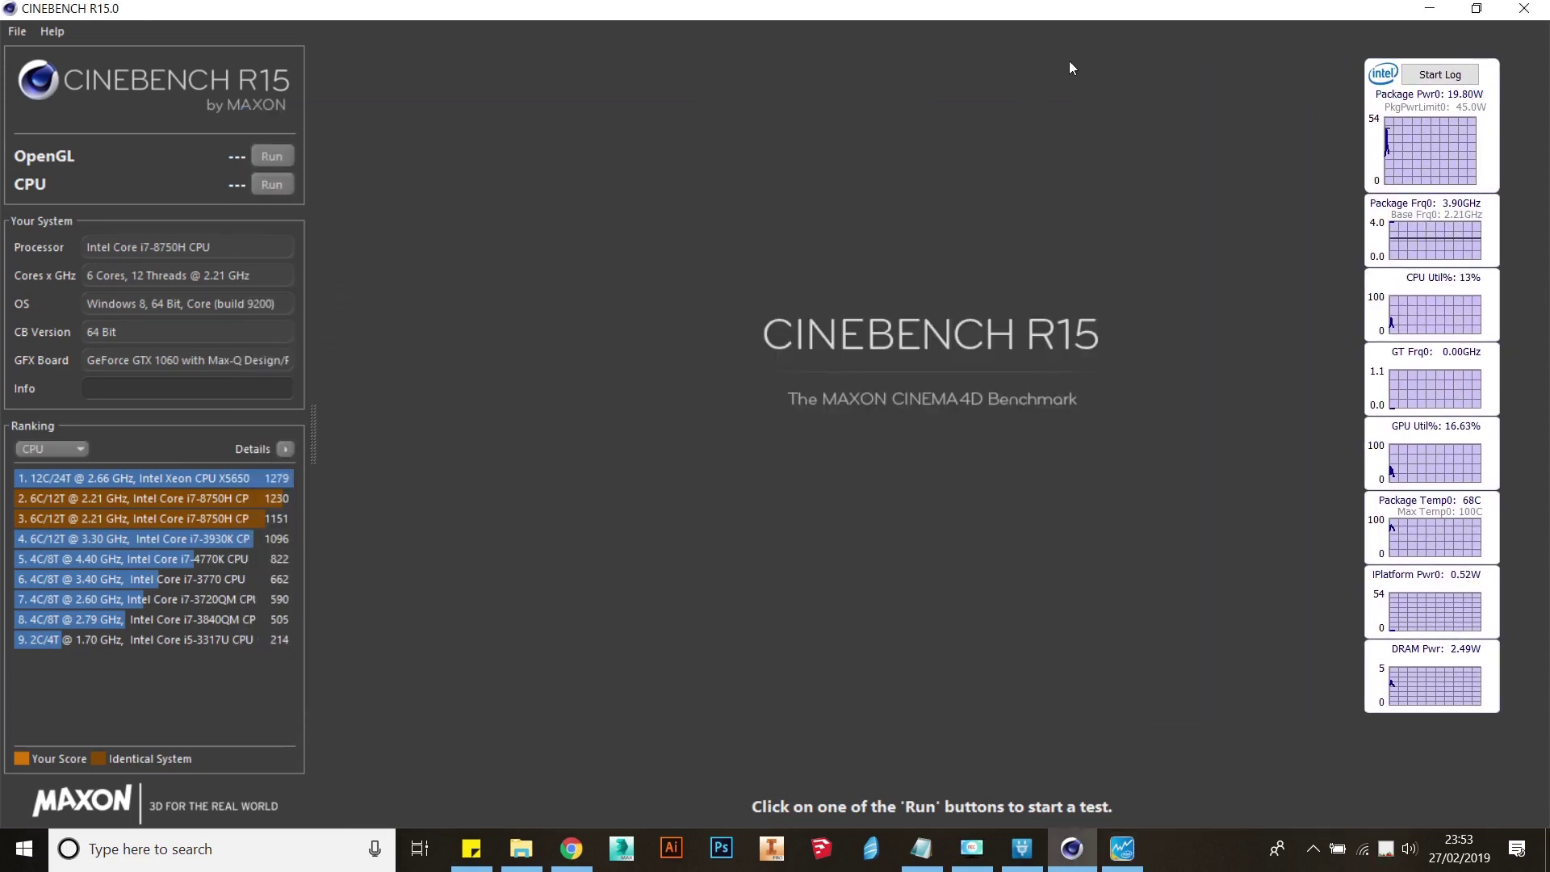
click(271, 185)
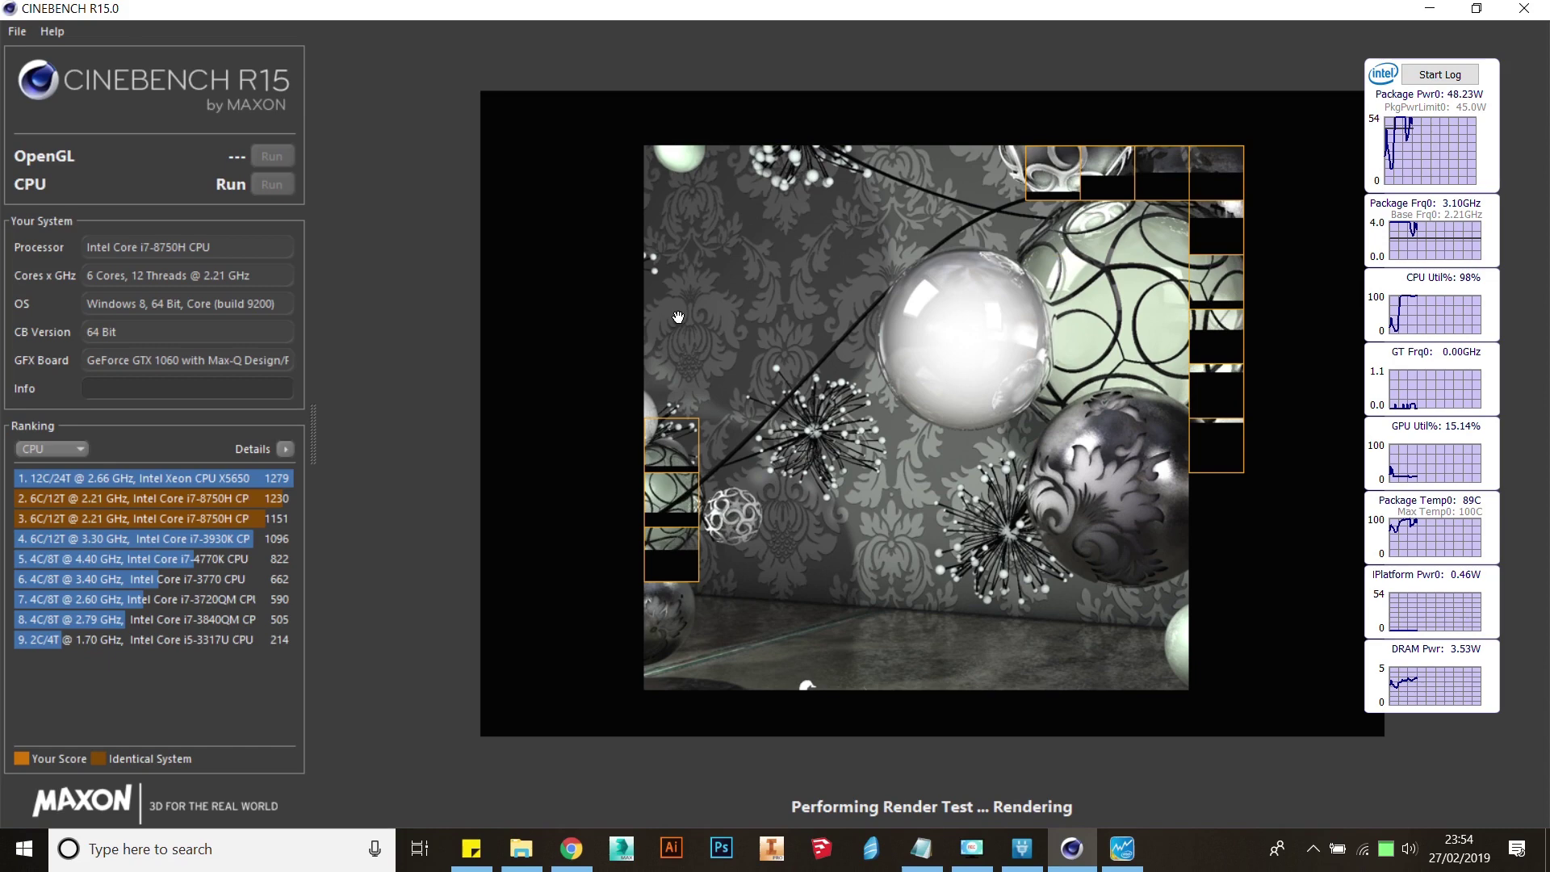
click(496, 335)
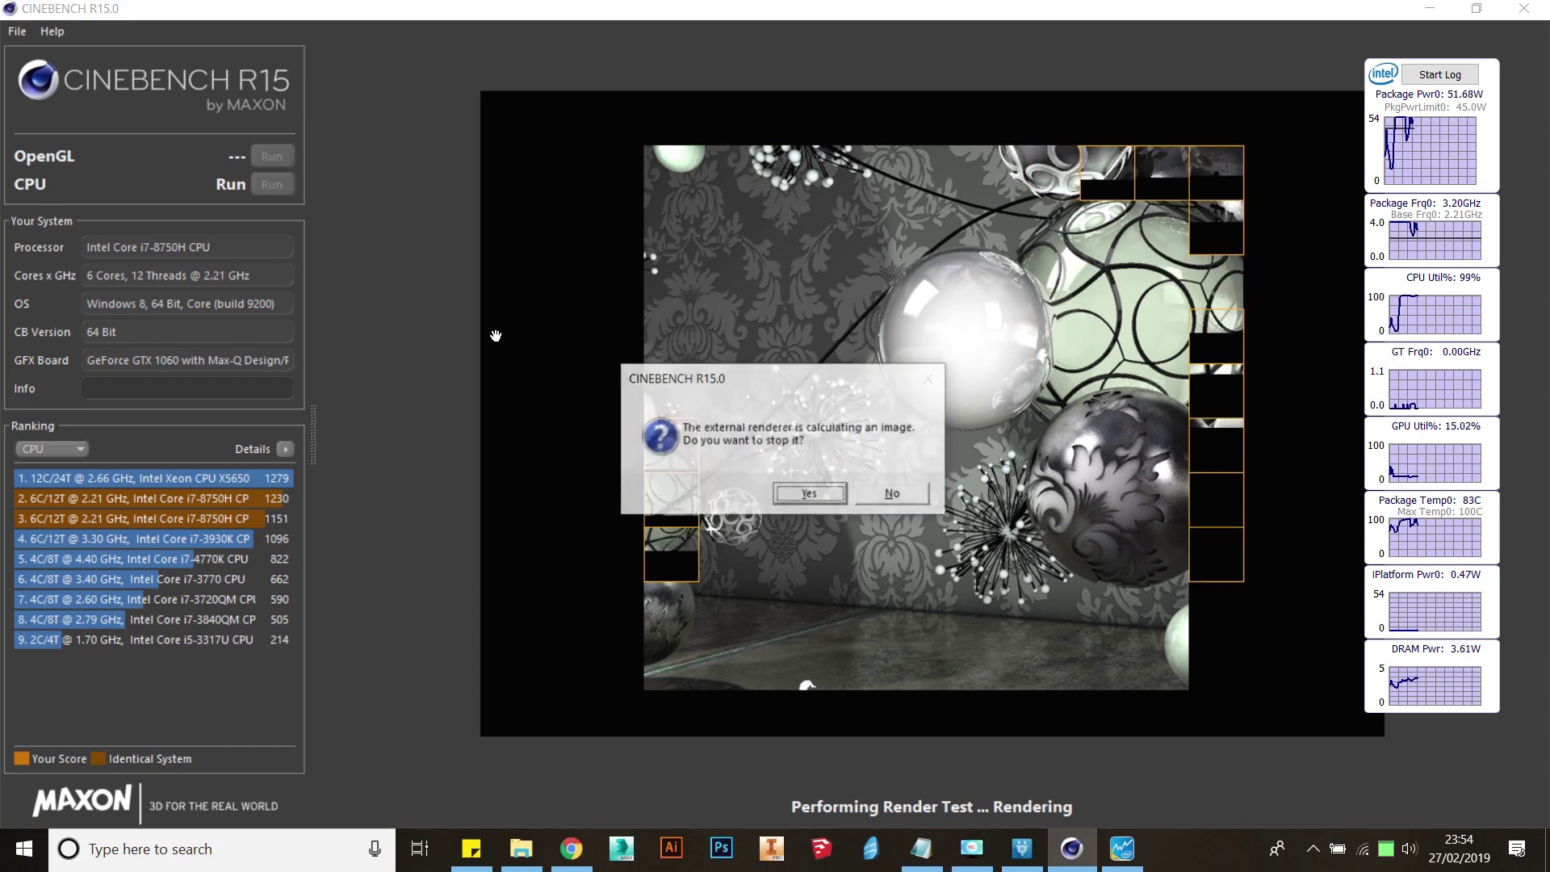
click(825, 487)
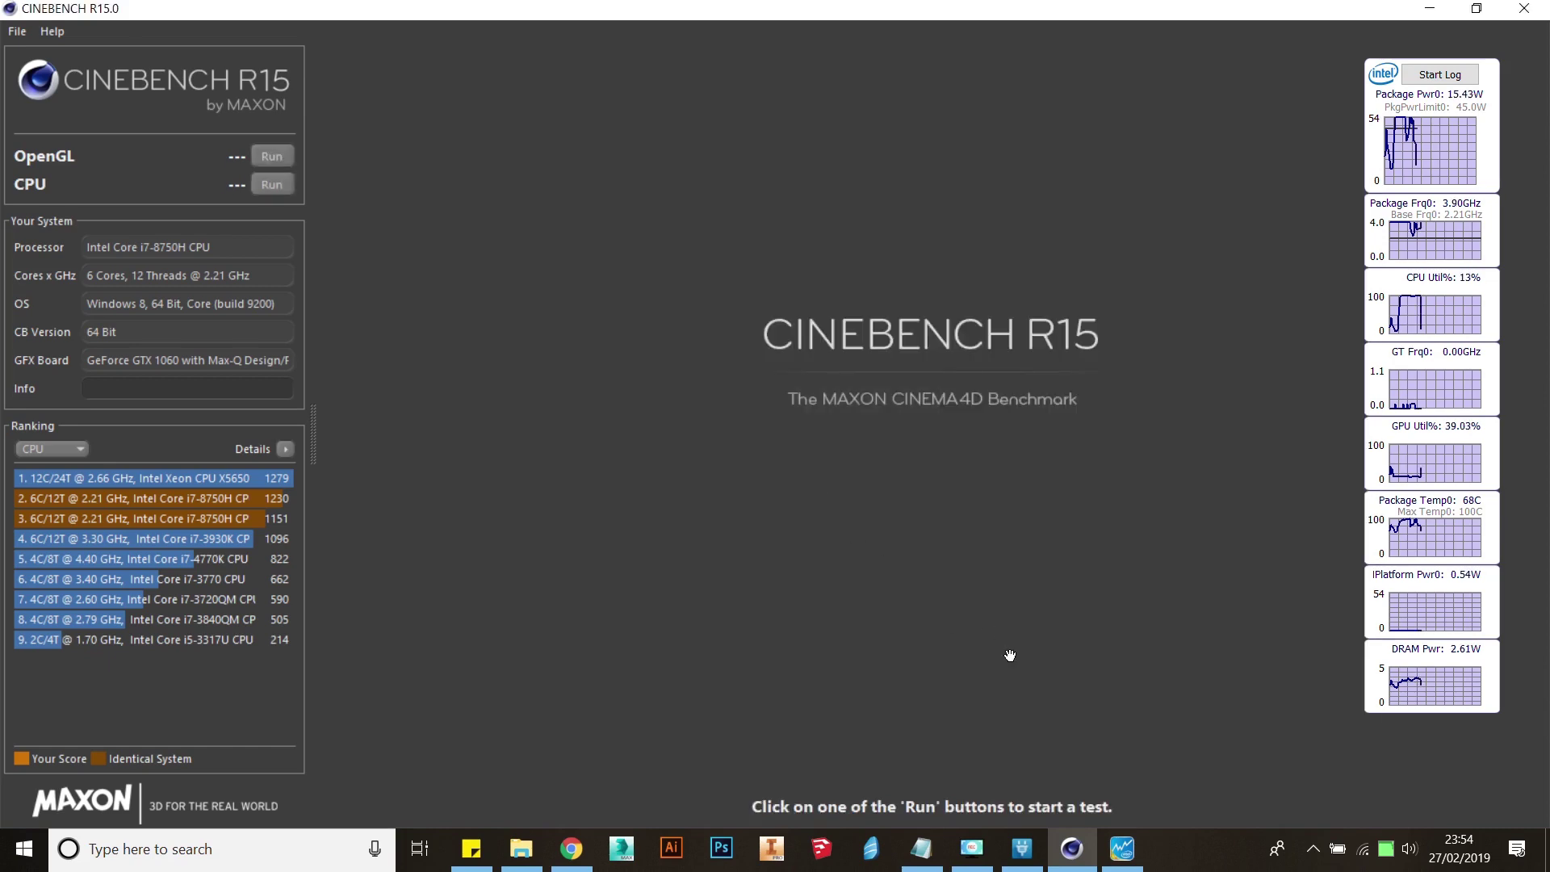
Change the Dell Power Manager thermal profile from Optimized to Cool.
click(1027, 863)
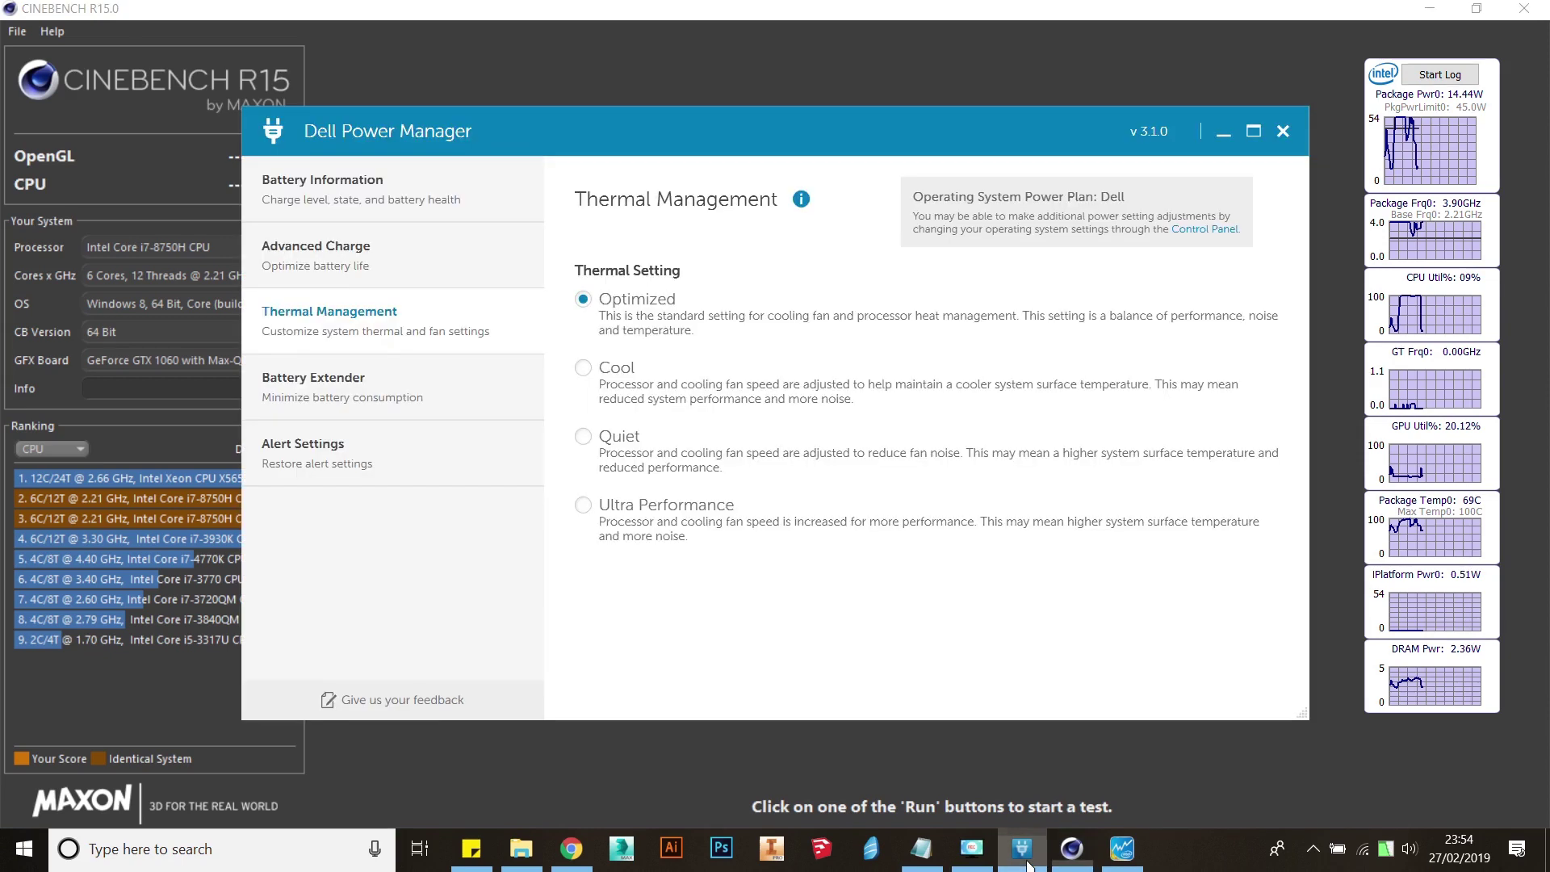
click(586, 377)
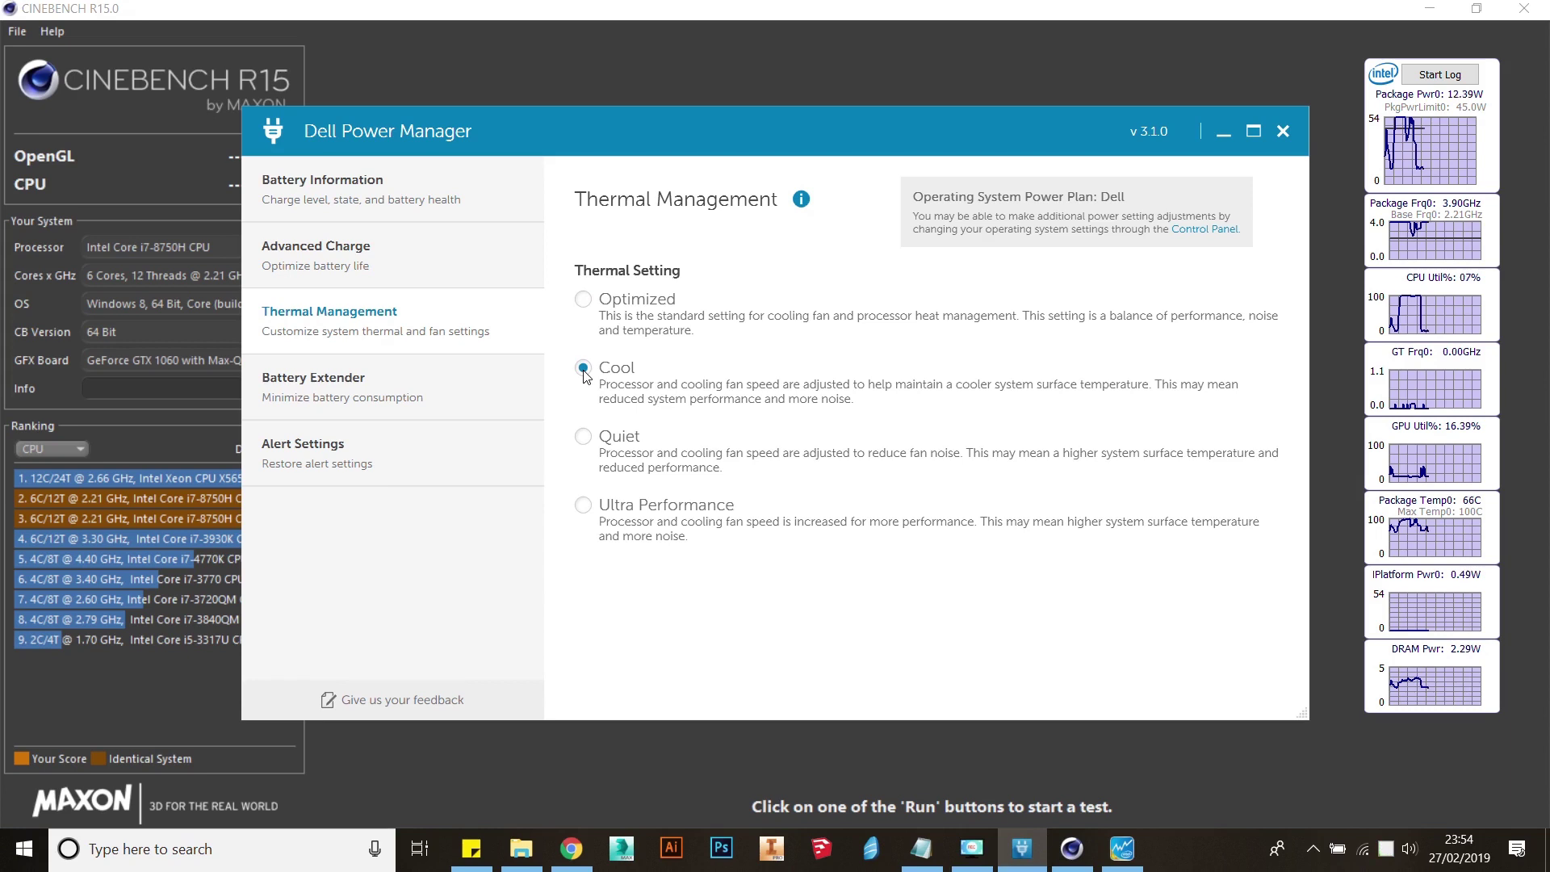
click(602, 55)
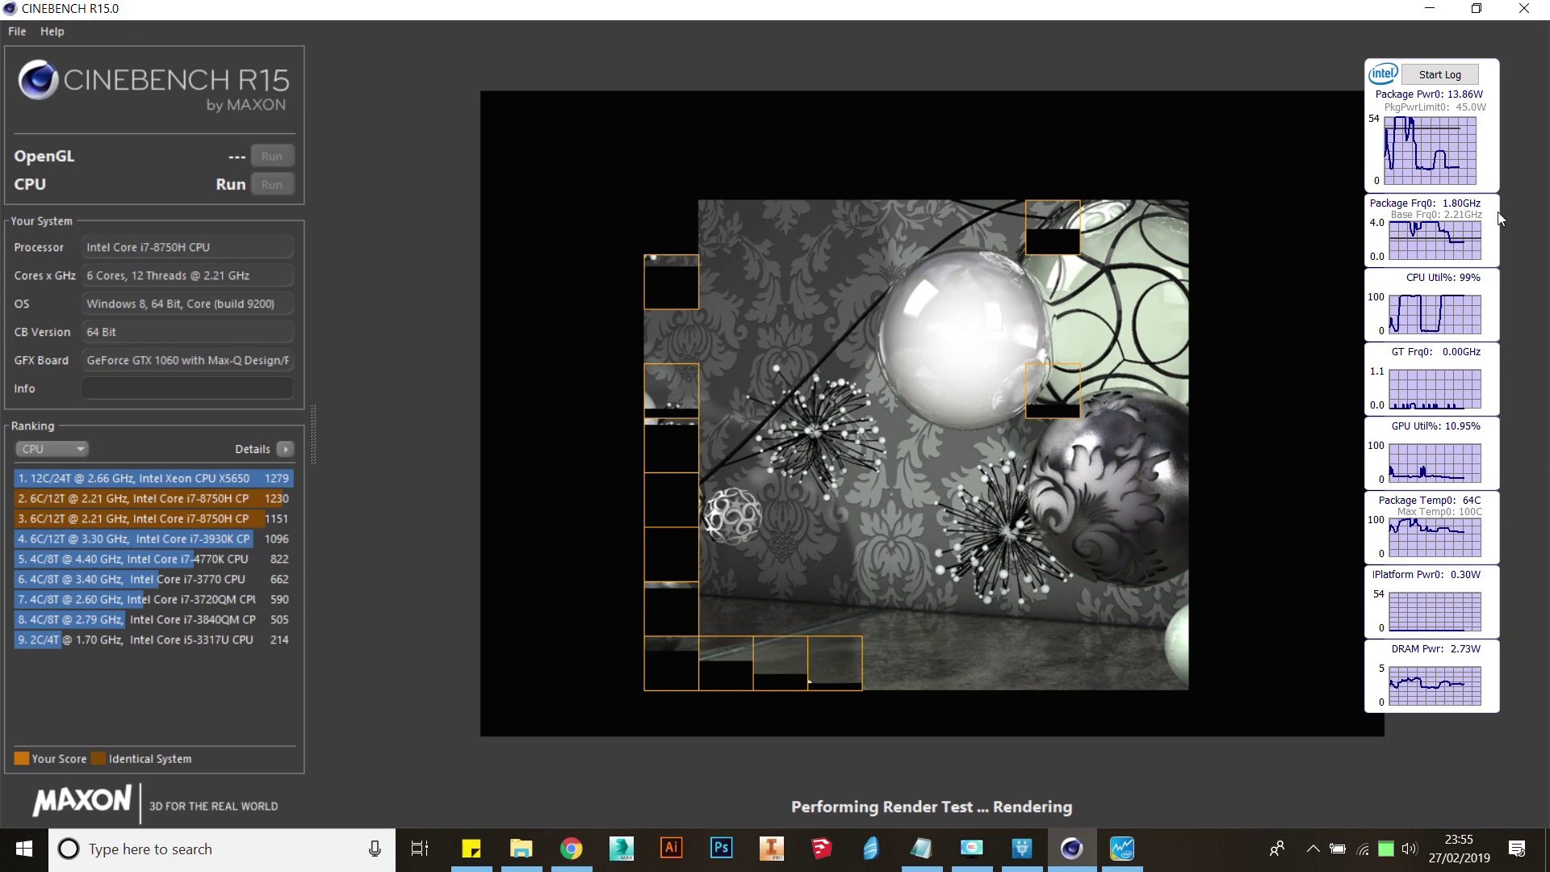
Check the live power and temperature graphs, then cancel the running CPU render with Esc and Yes.
click(1429, 238)
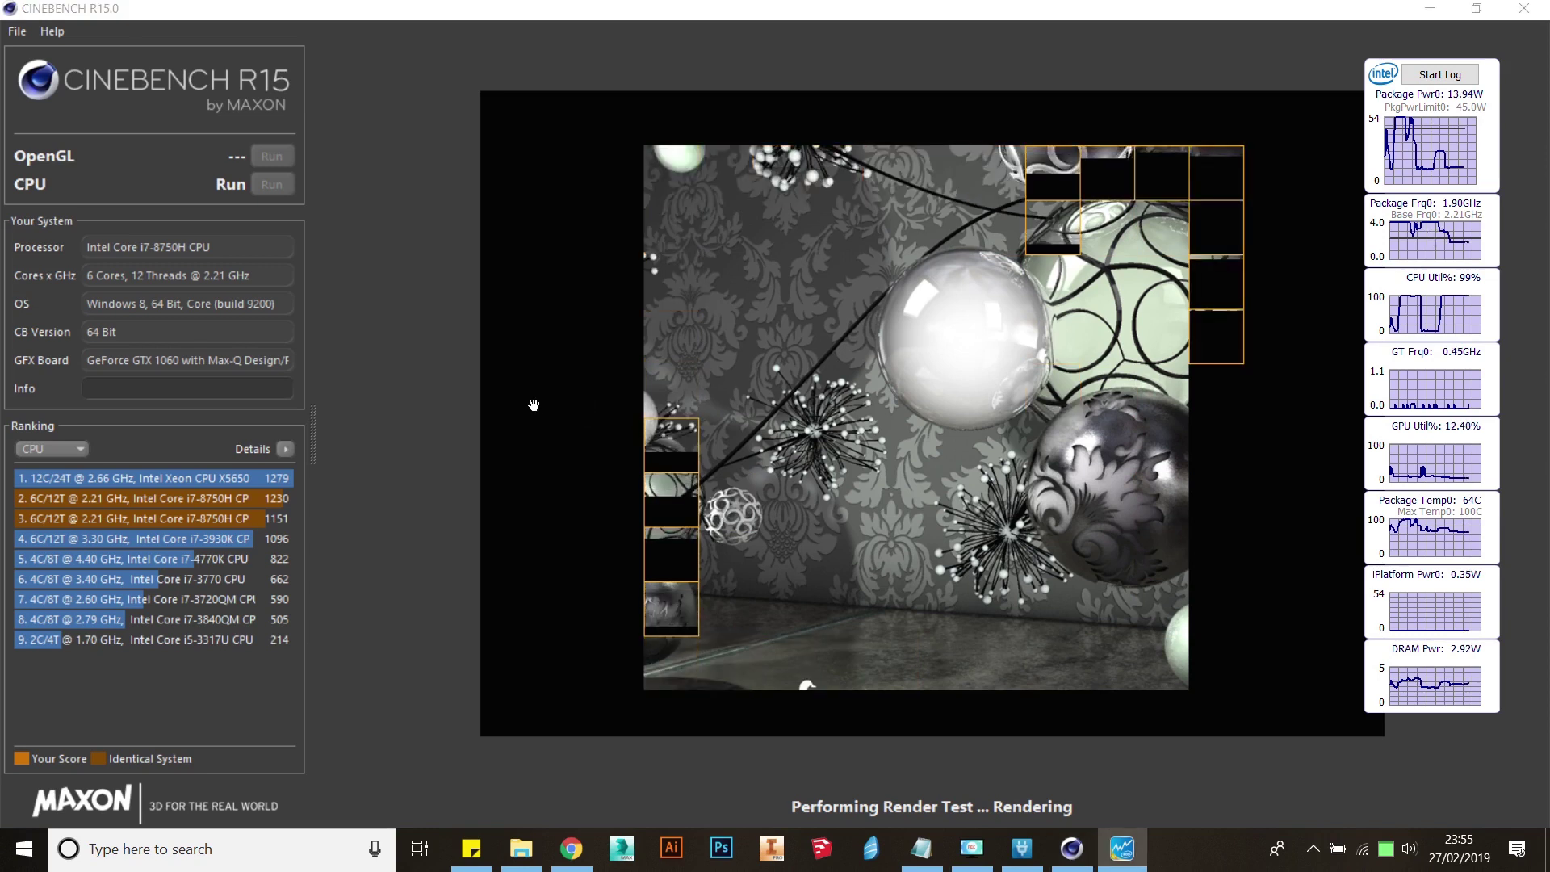
click(412, 433)
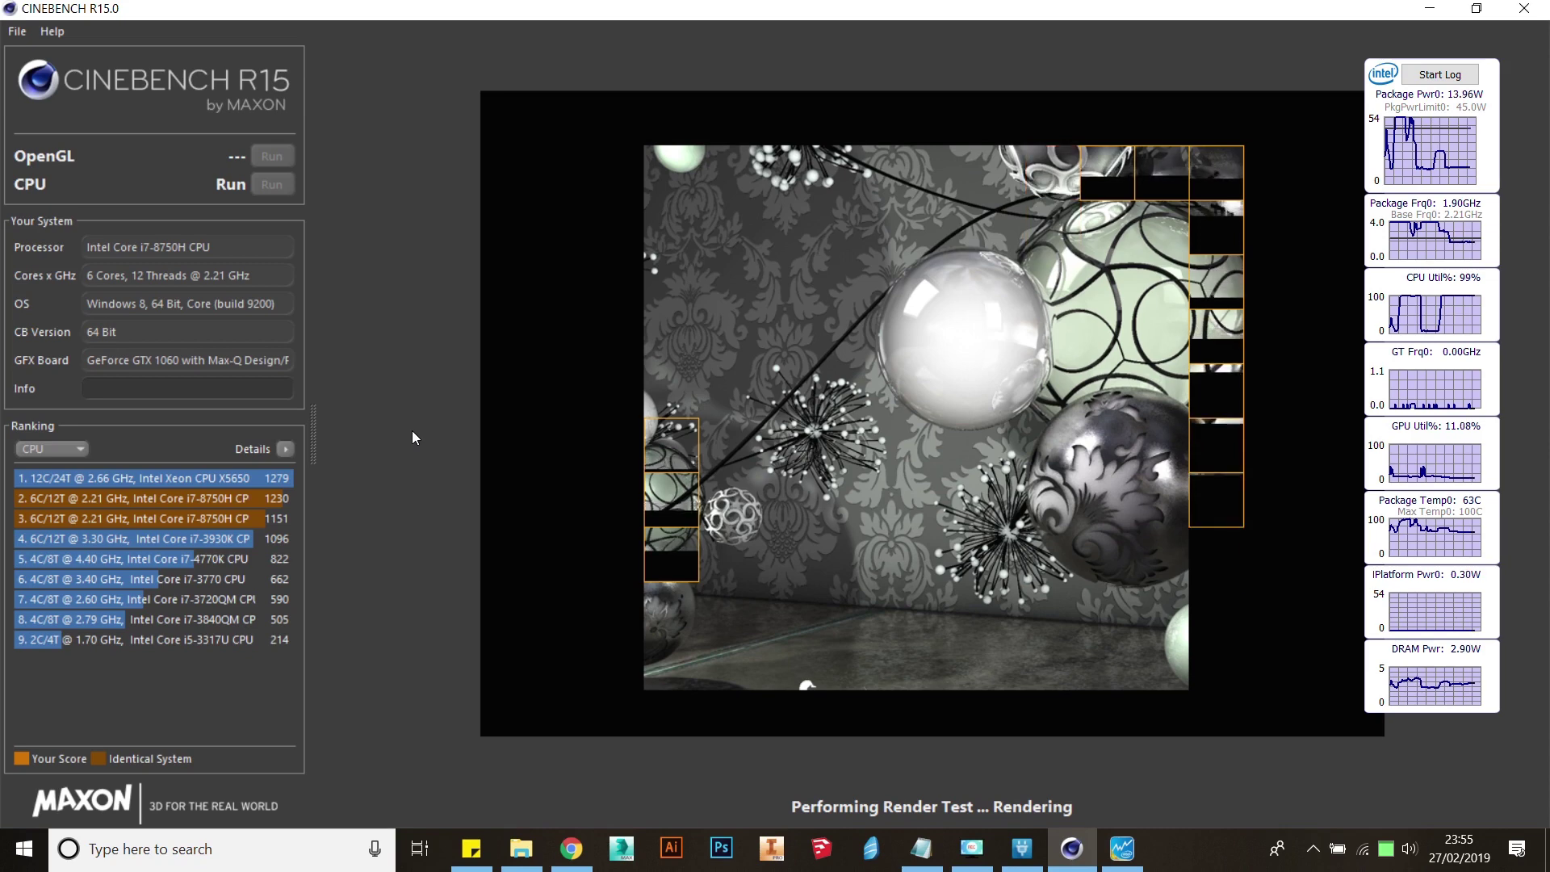
key(Escape)
click(815, 489)
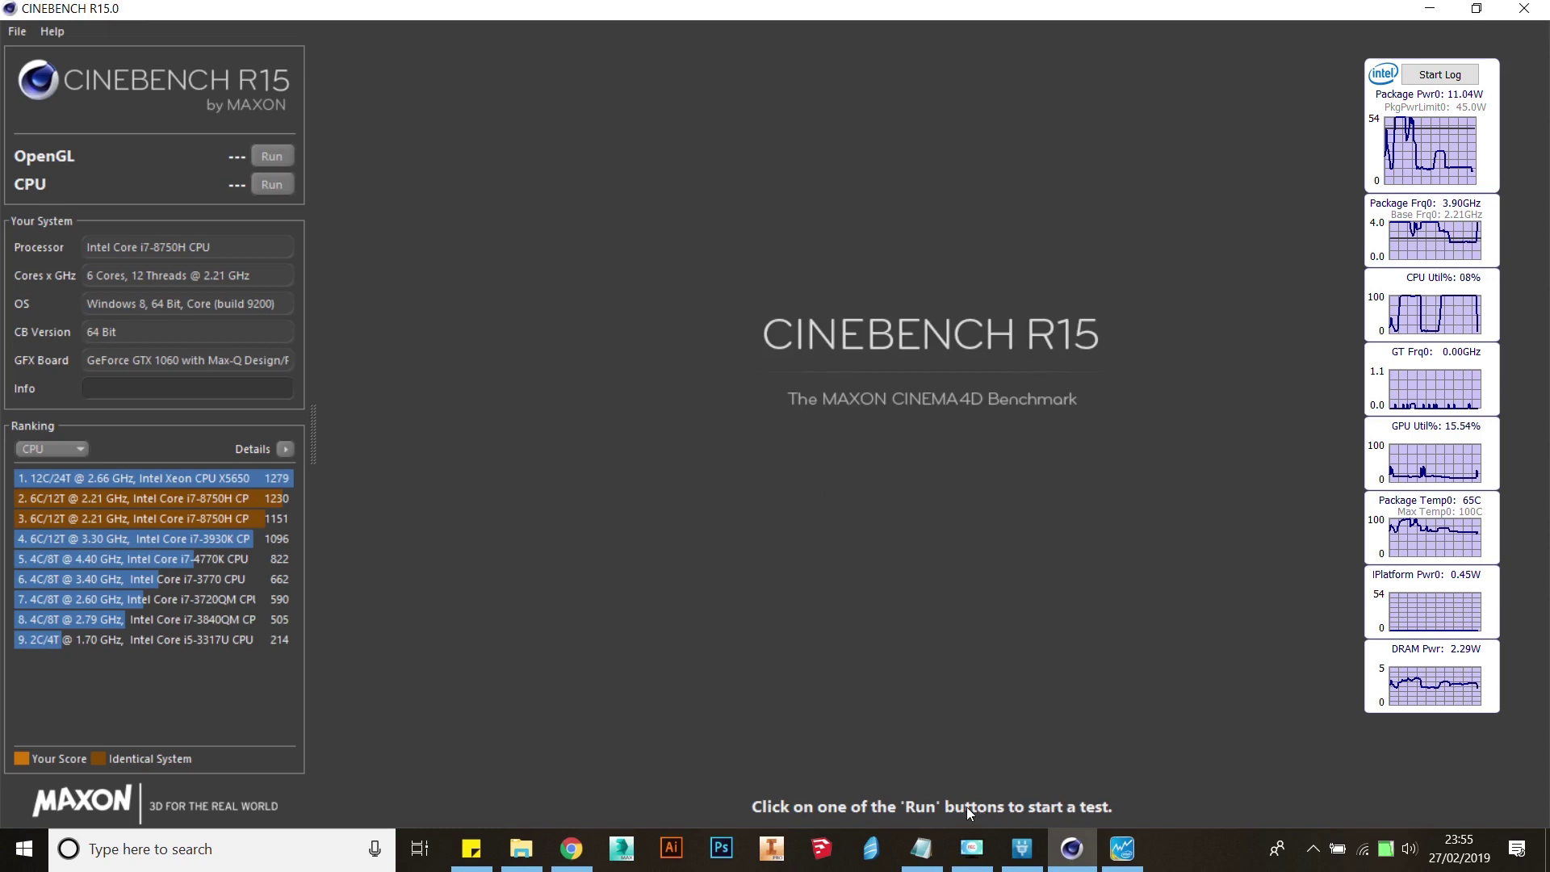
Change the Dell Power Manager thermal profile from Cool to Quiet.
mouse_move(1022, 852)
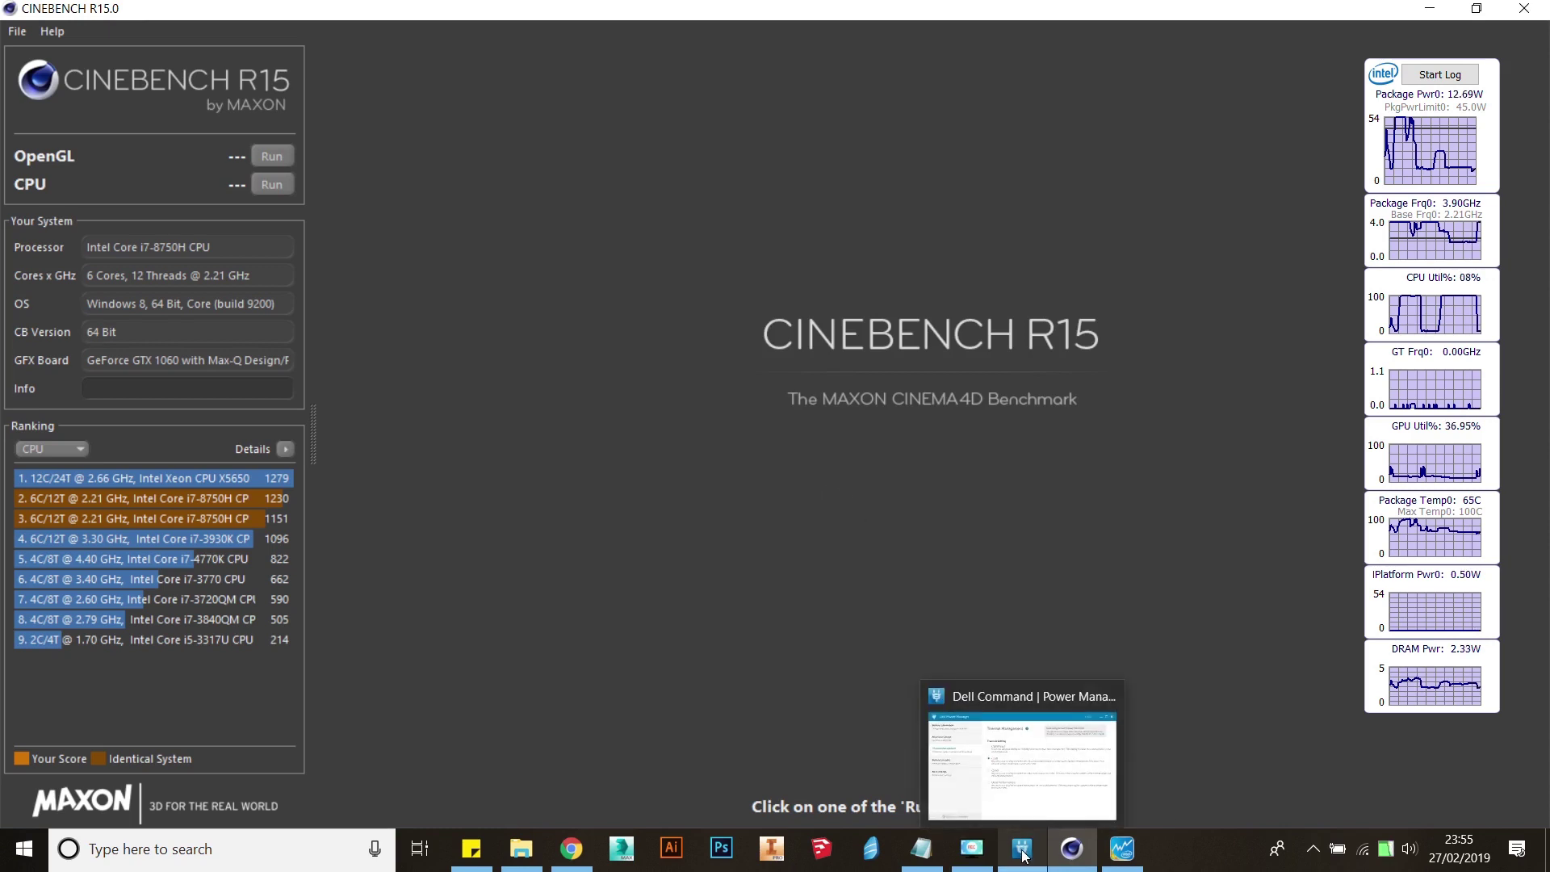
click(1022, 849)
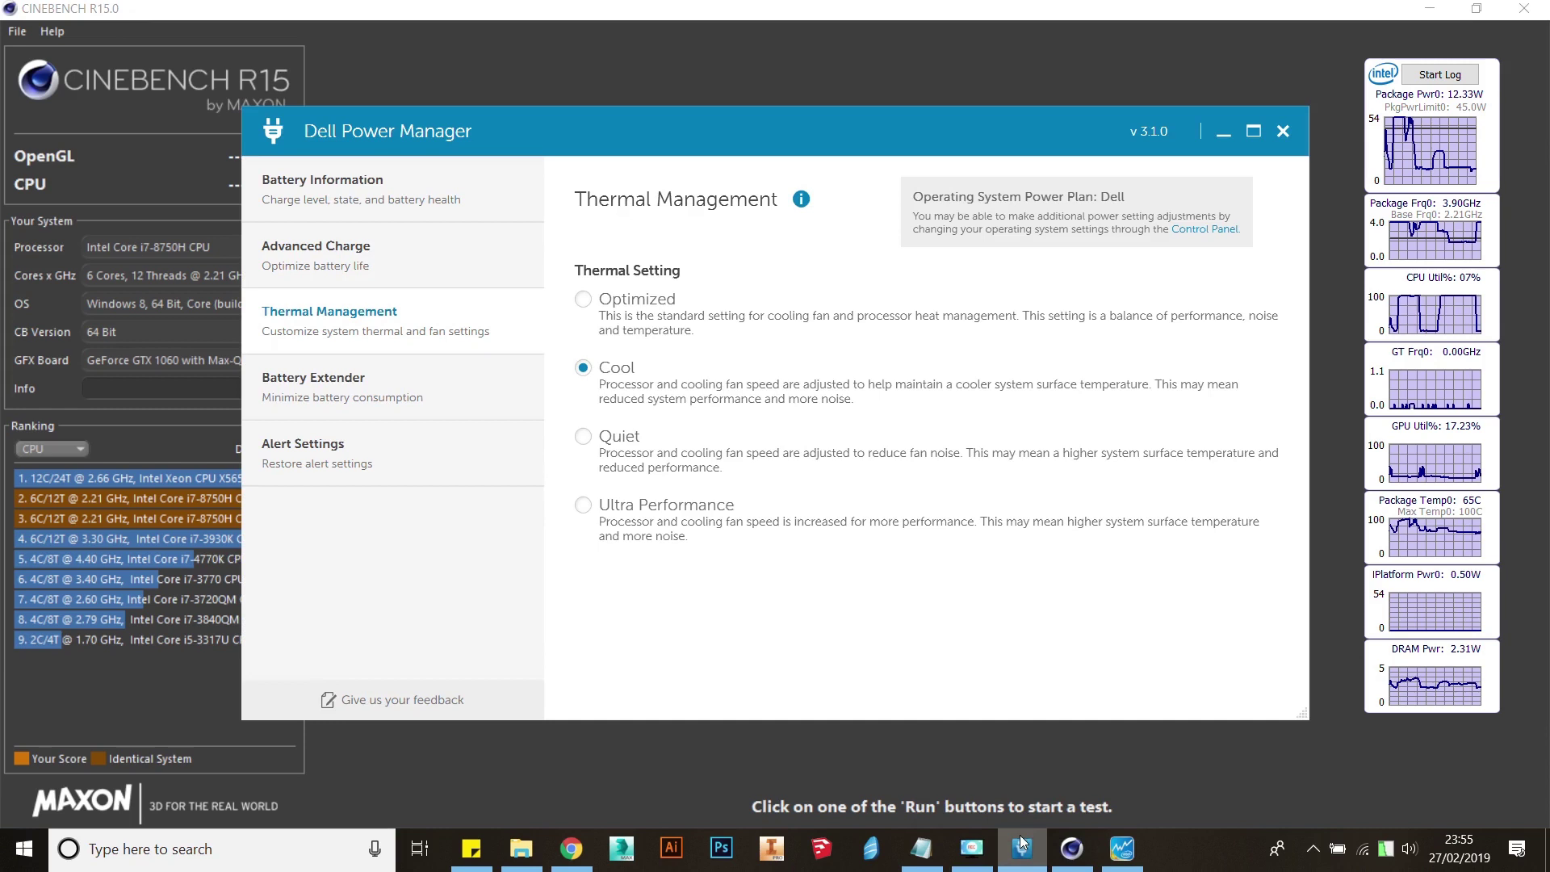
click(585, 438)
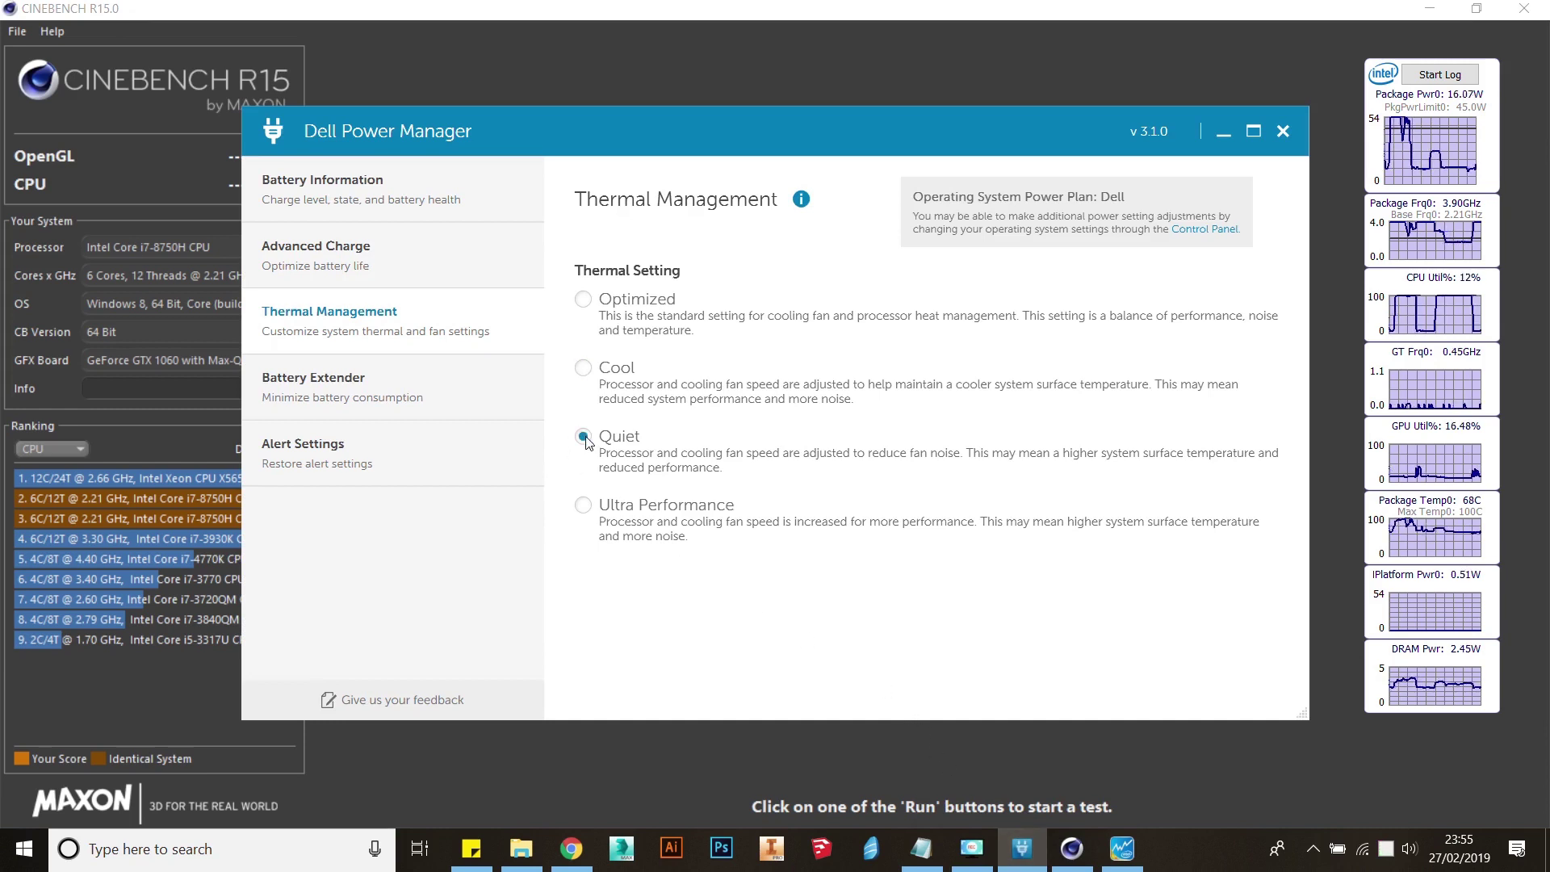
Run the Cinebench CPU render under Quiet and cancel it partway with Esc and Yes.
click(590, 65)
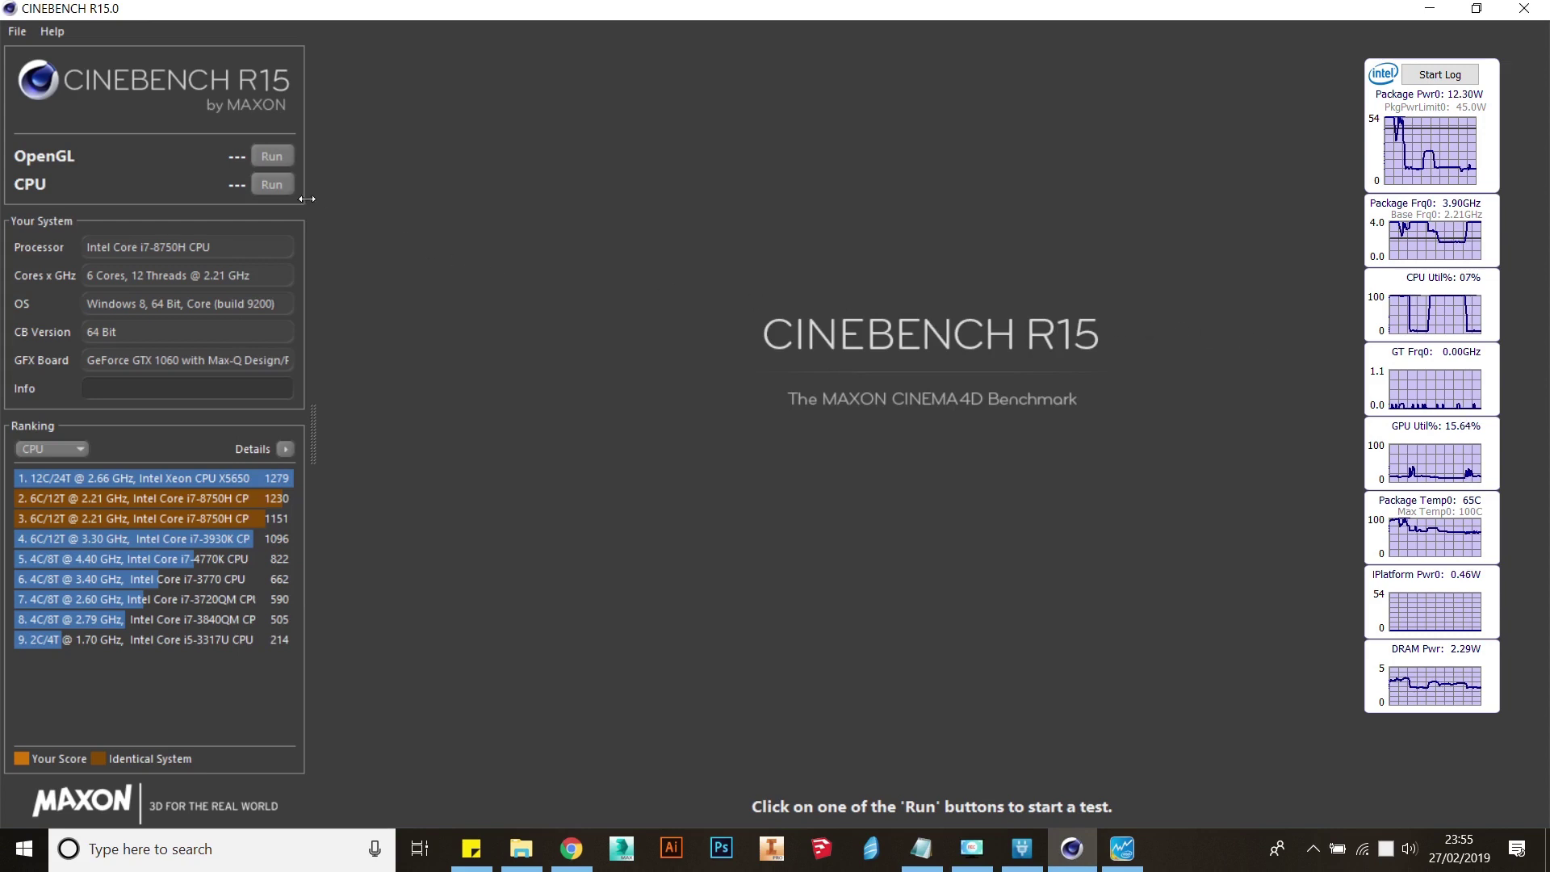
click(285, 185)
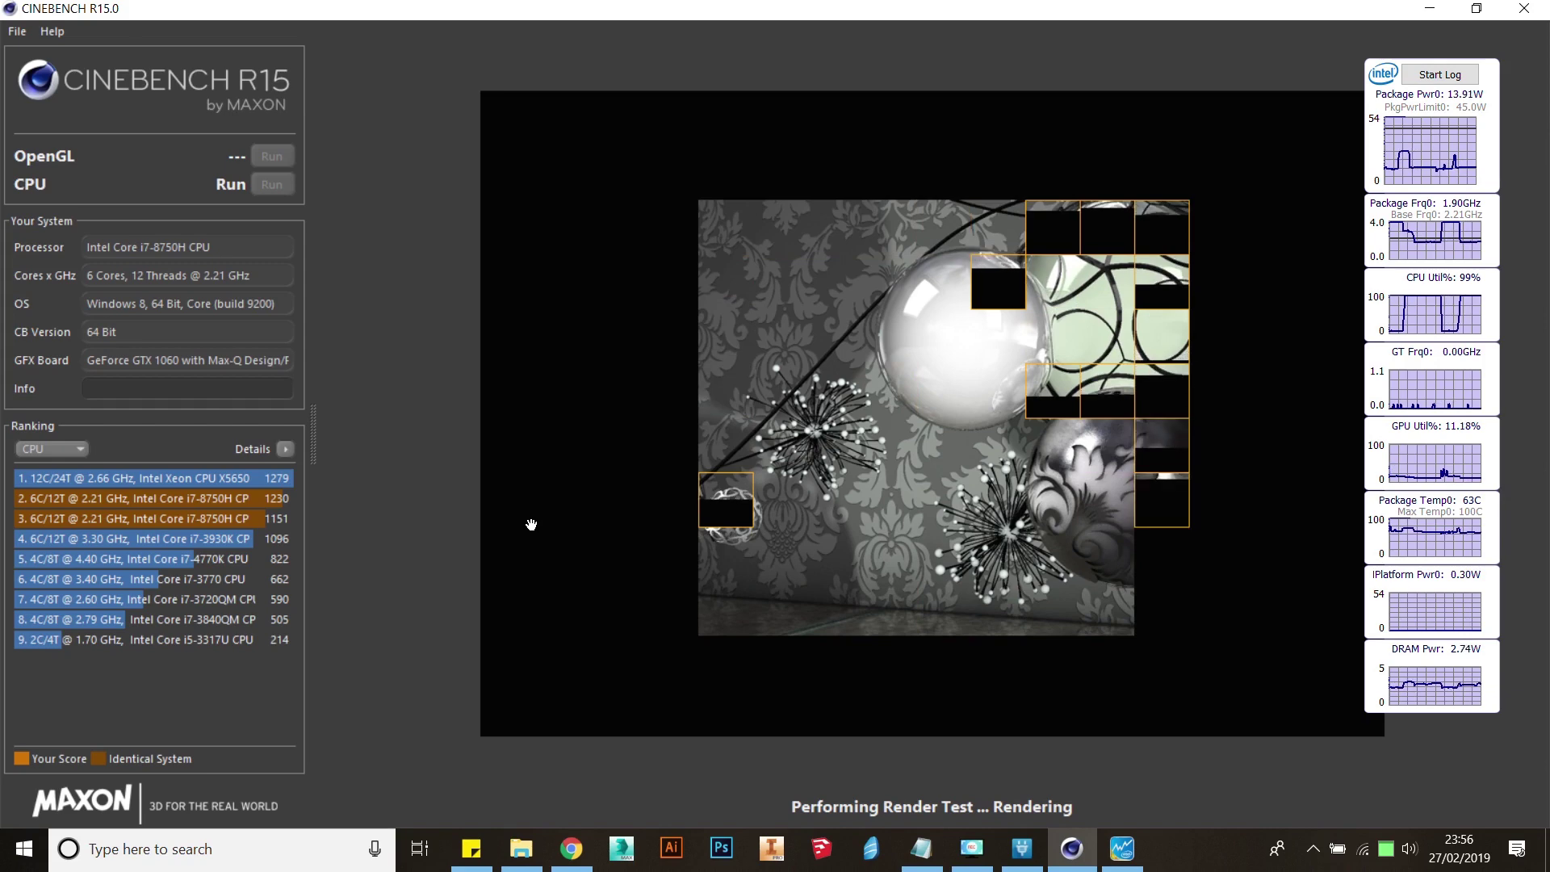
key(Escape)
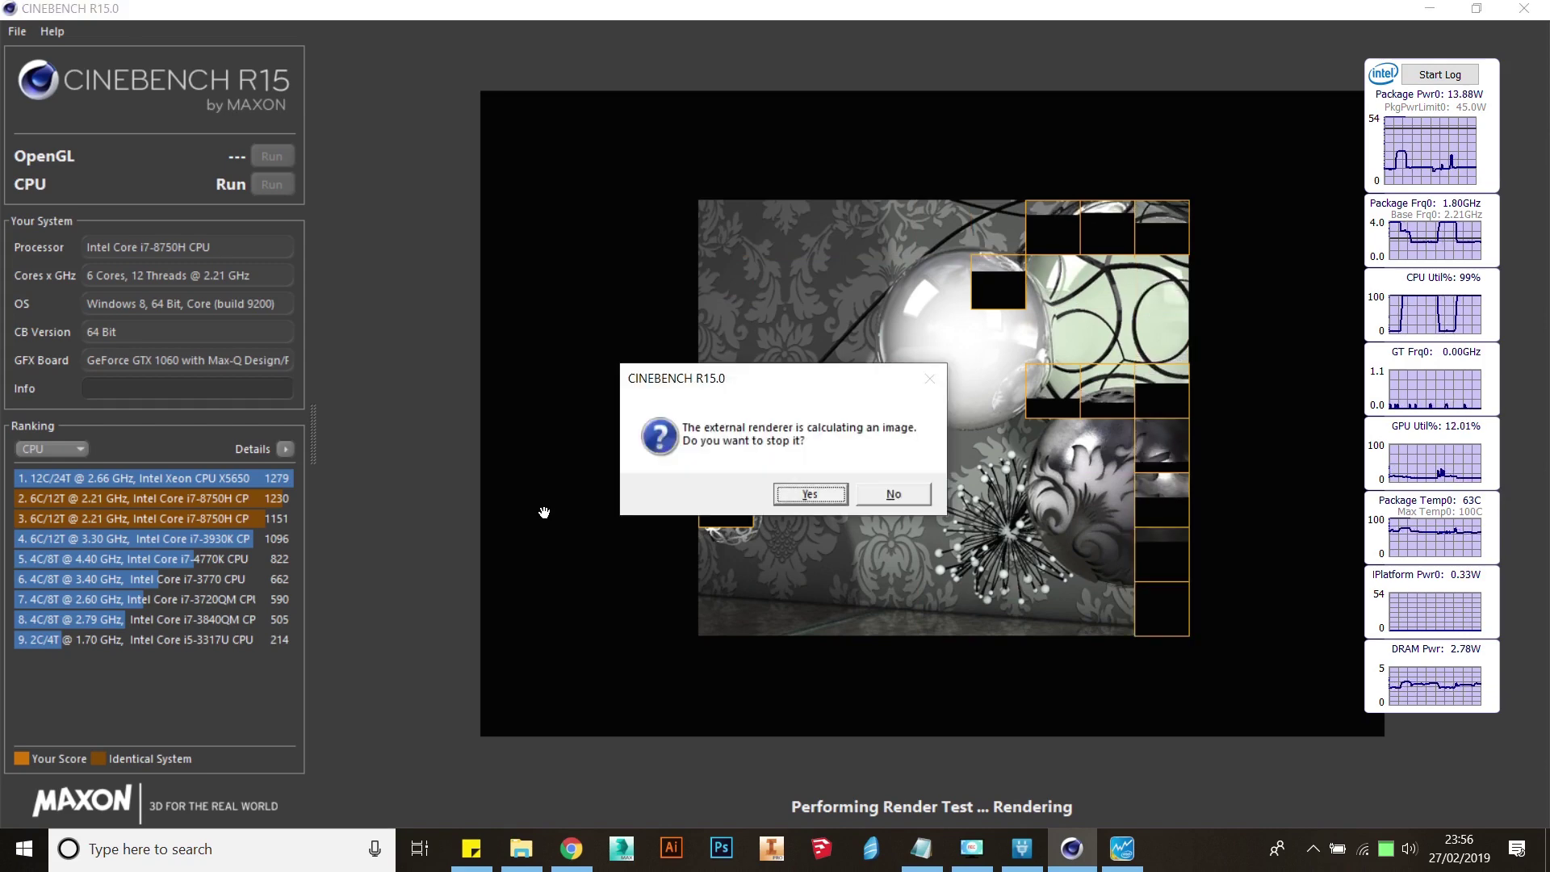
click(792, 496)
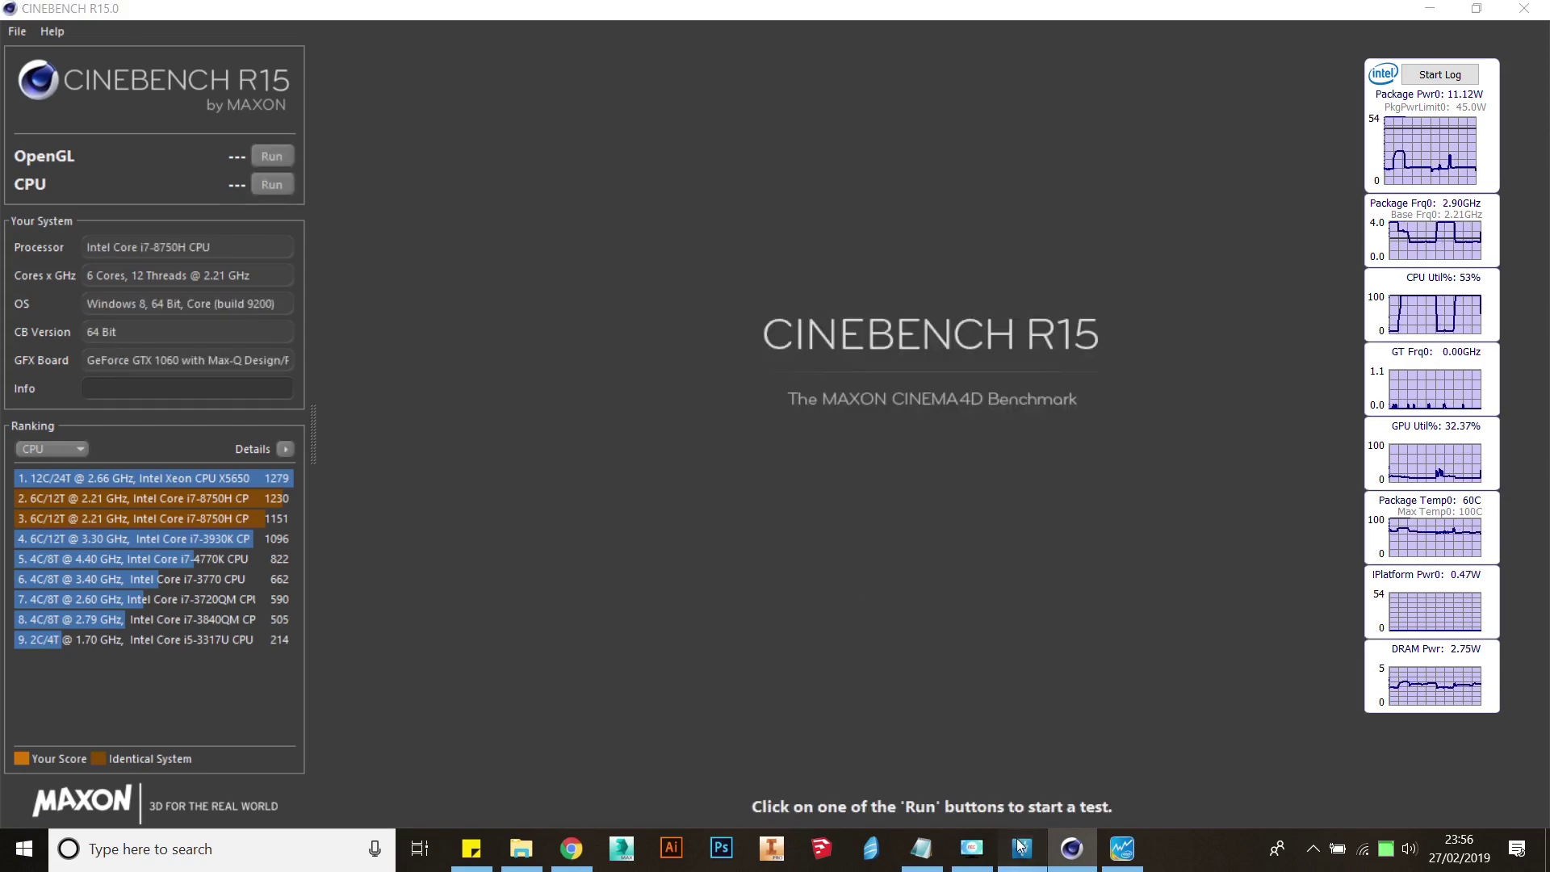
Under Ultra Performance, run the Cinebench CPU render to about 87C, then cancel it.
click(1013, 845)
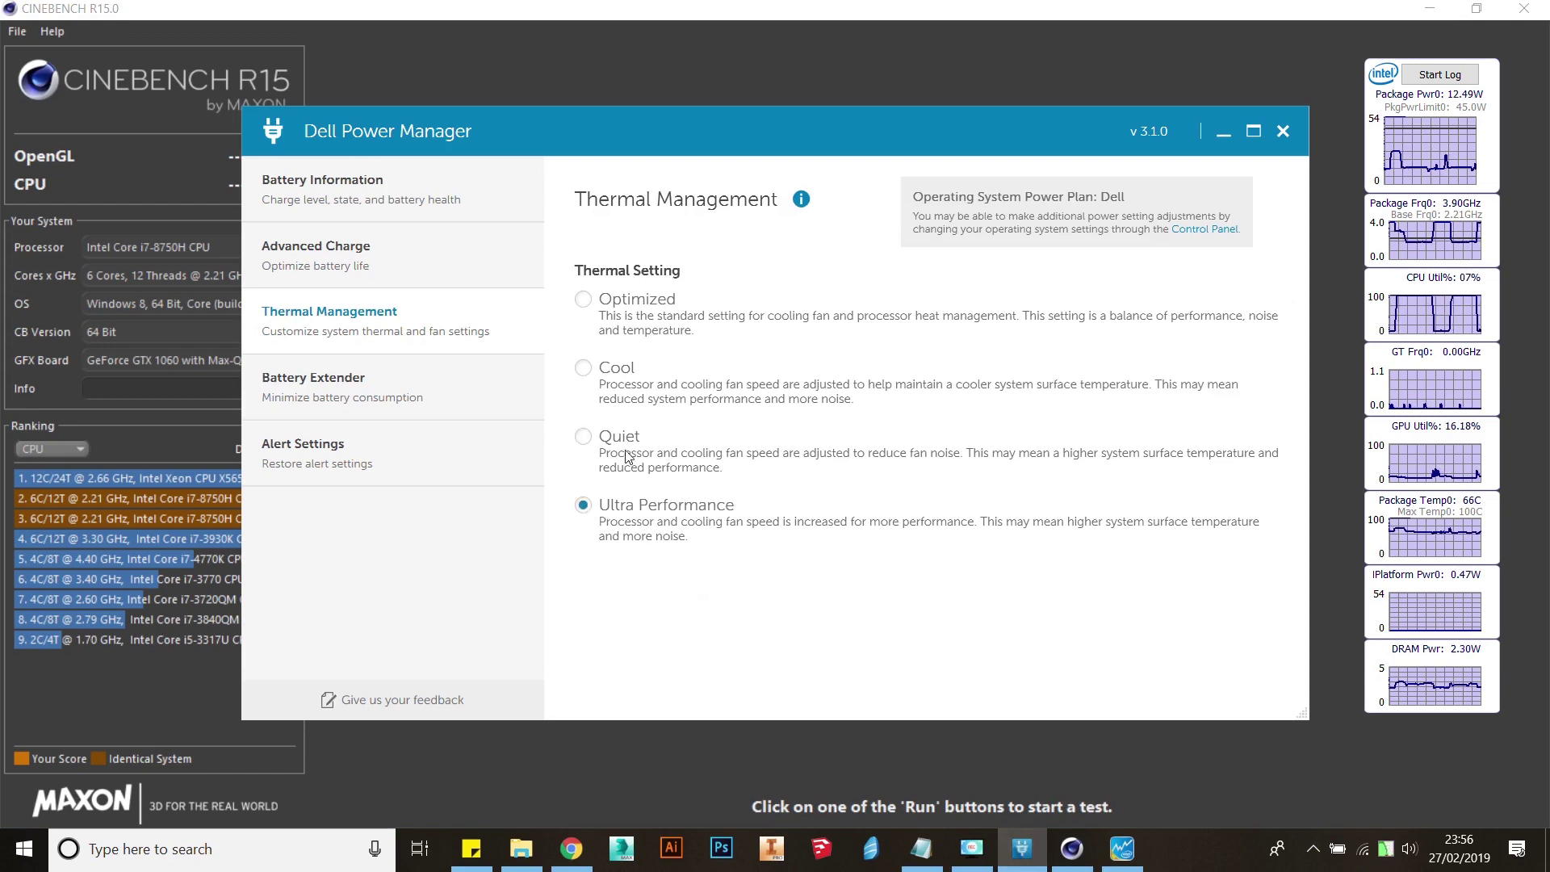
click(835, 69)
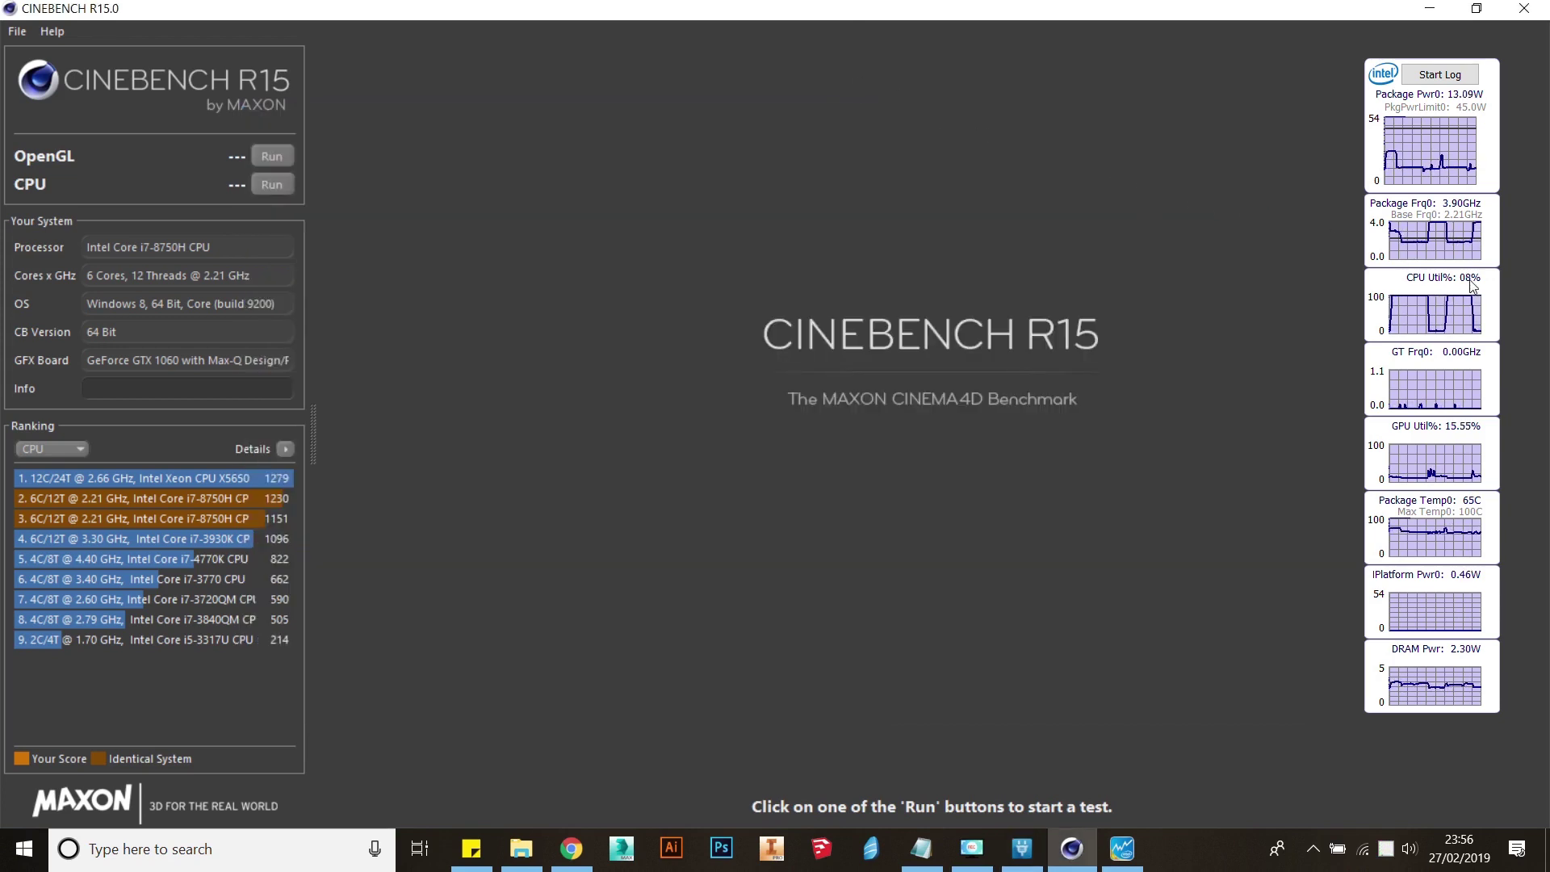
click(267, 184)
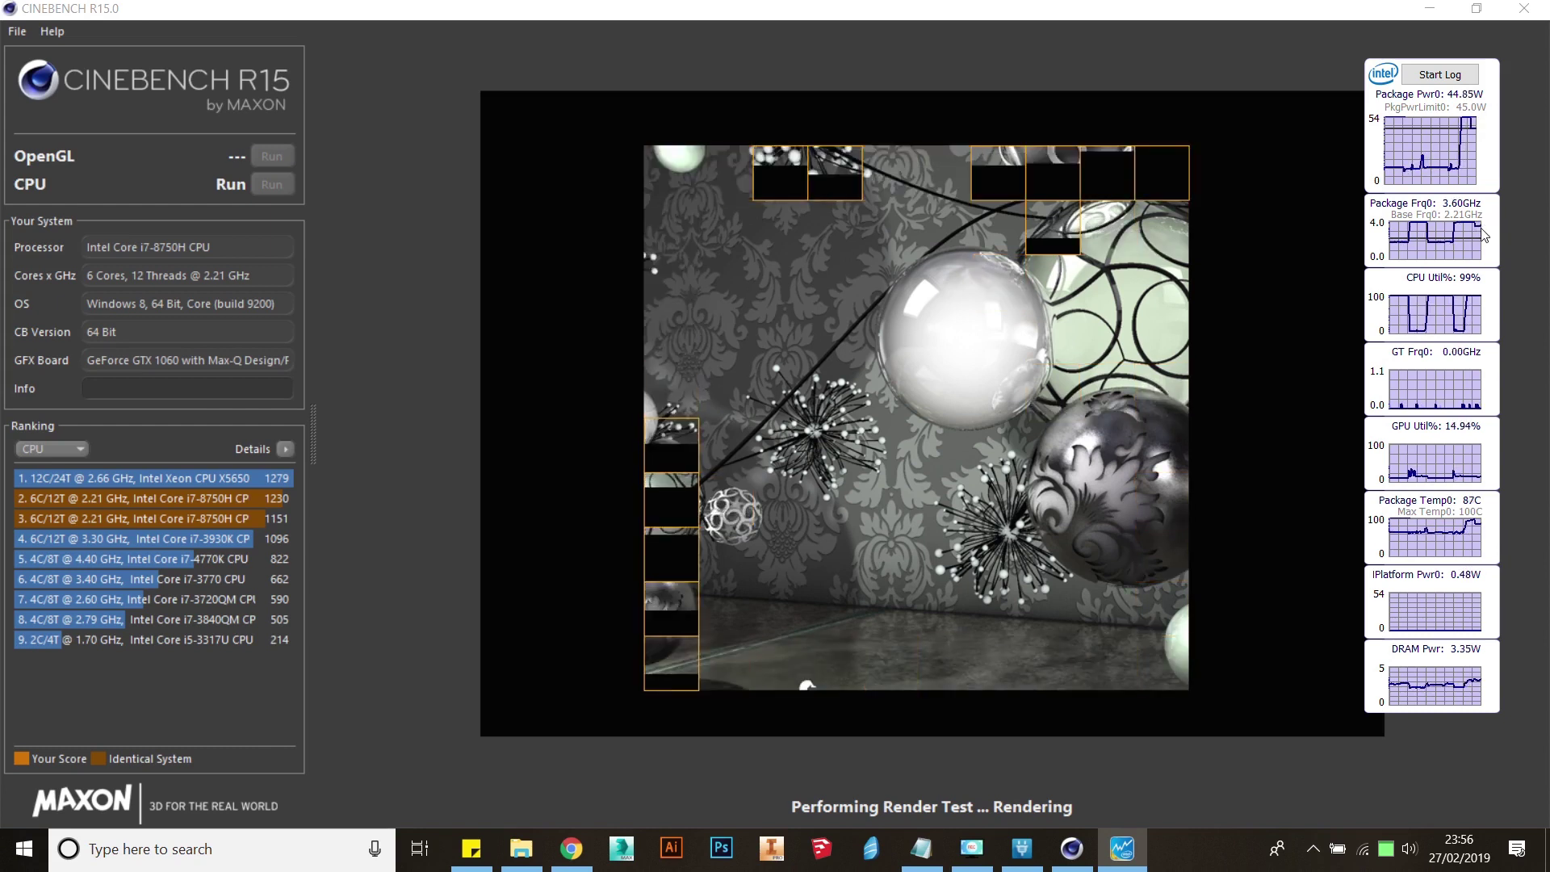
click(409, 403)
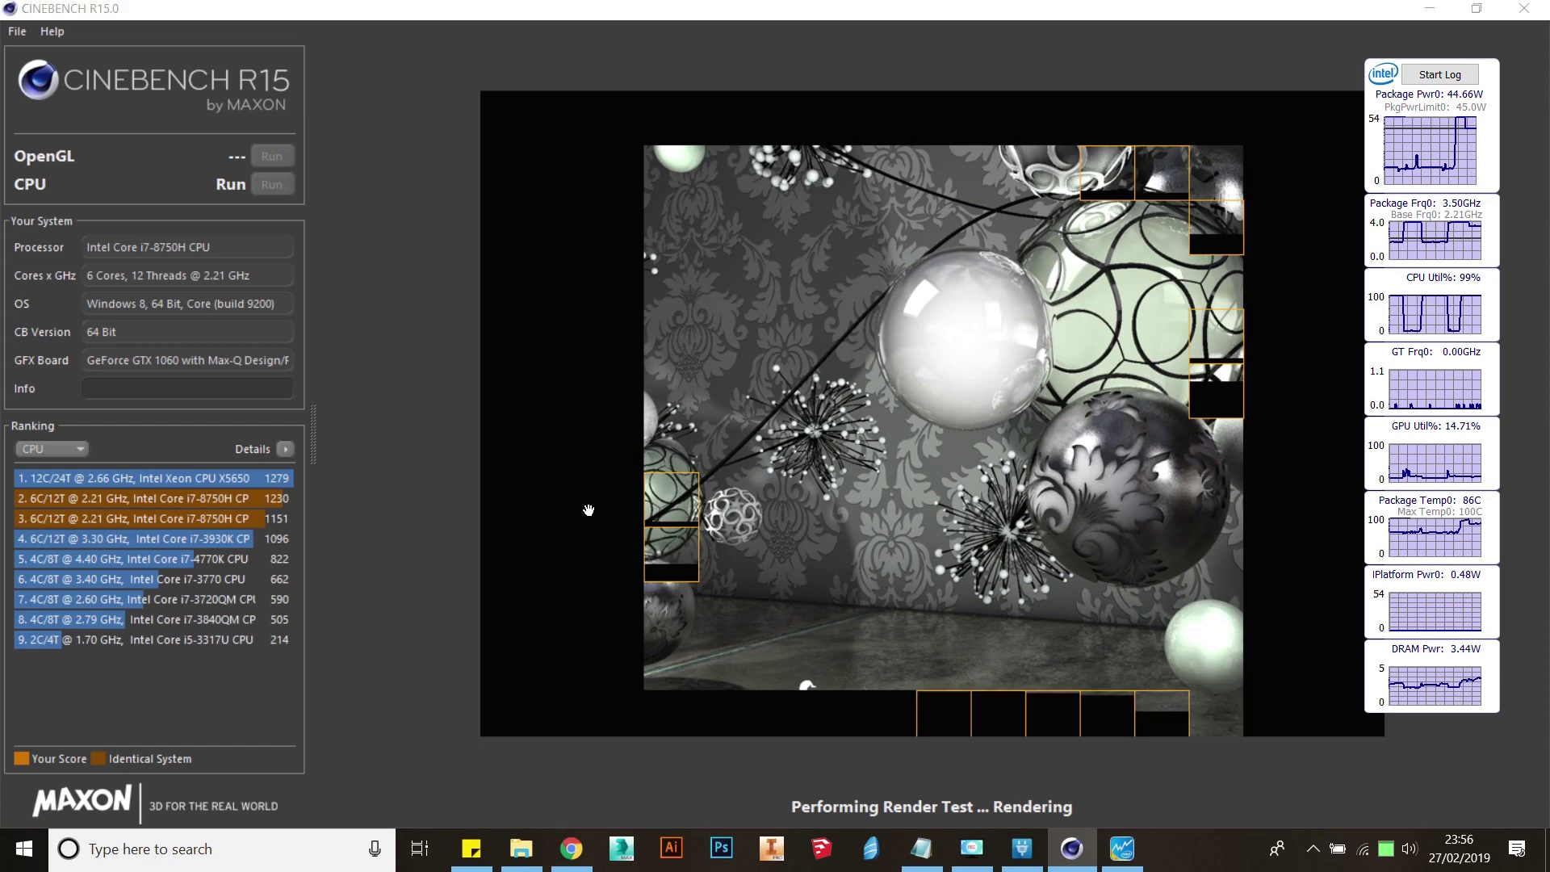
key(alt+F4)
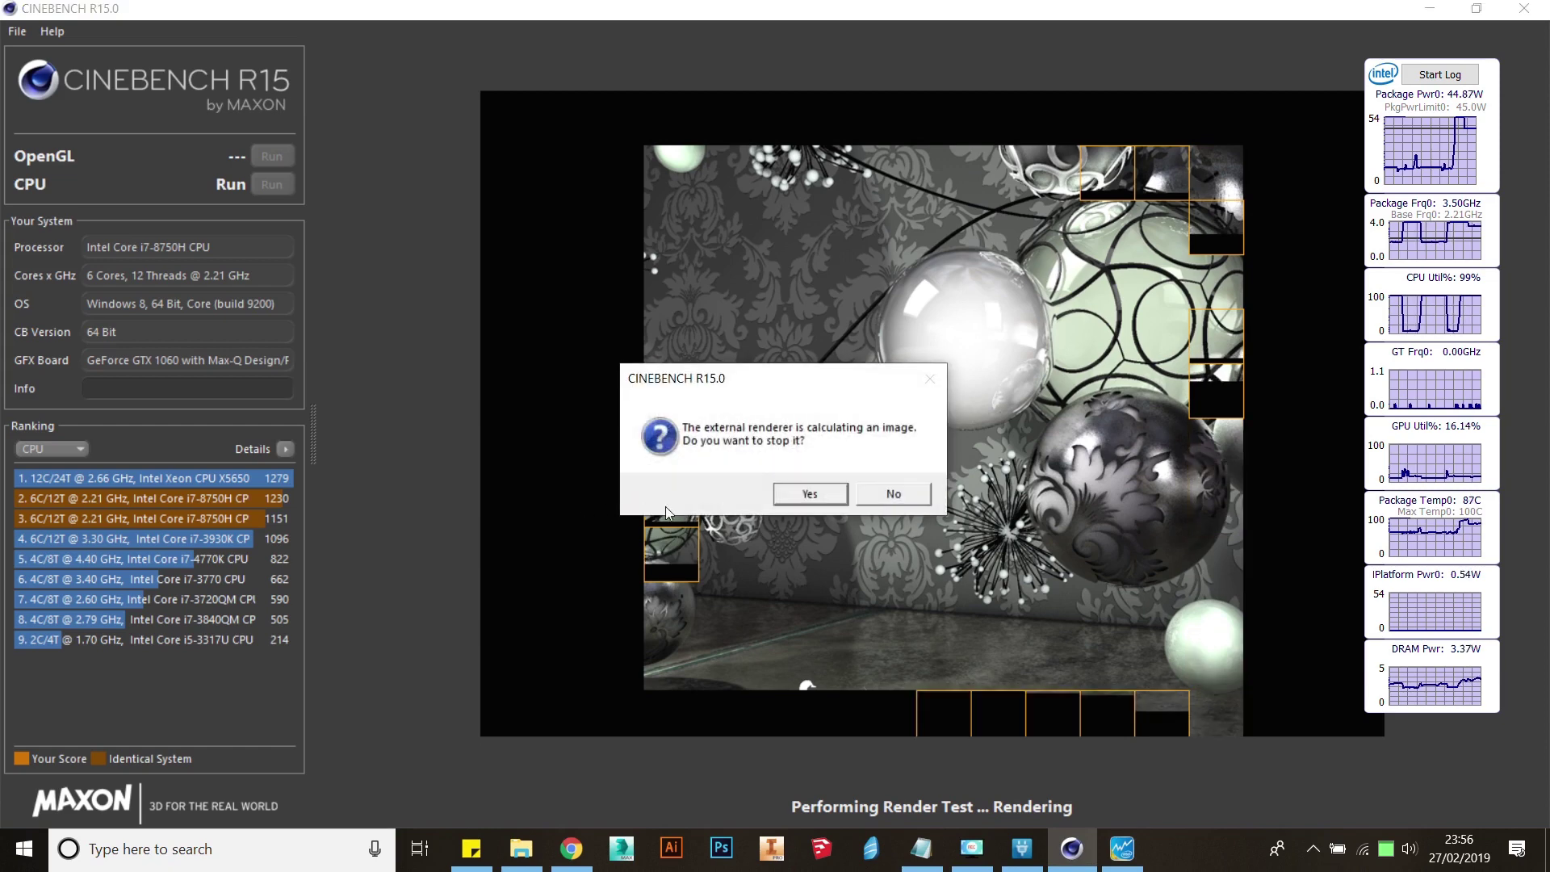
click(792, 496)
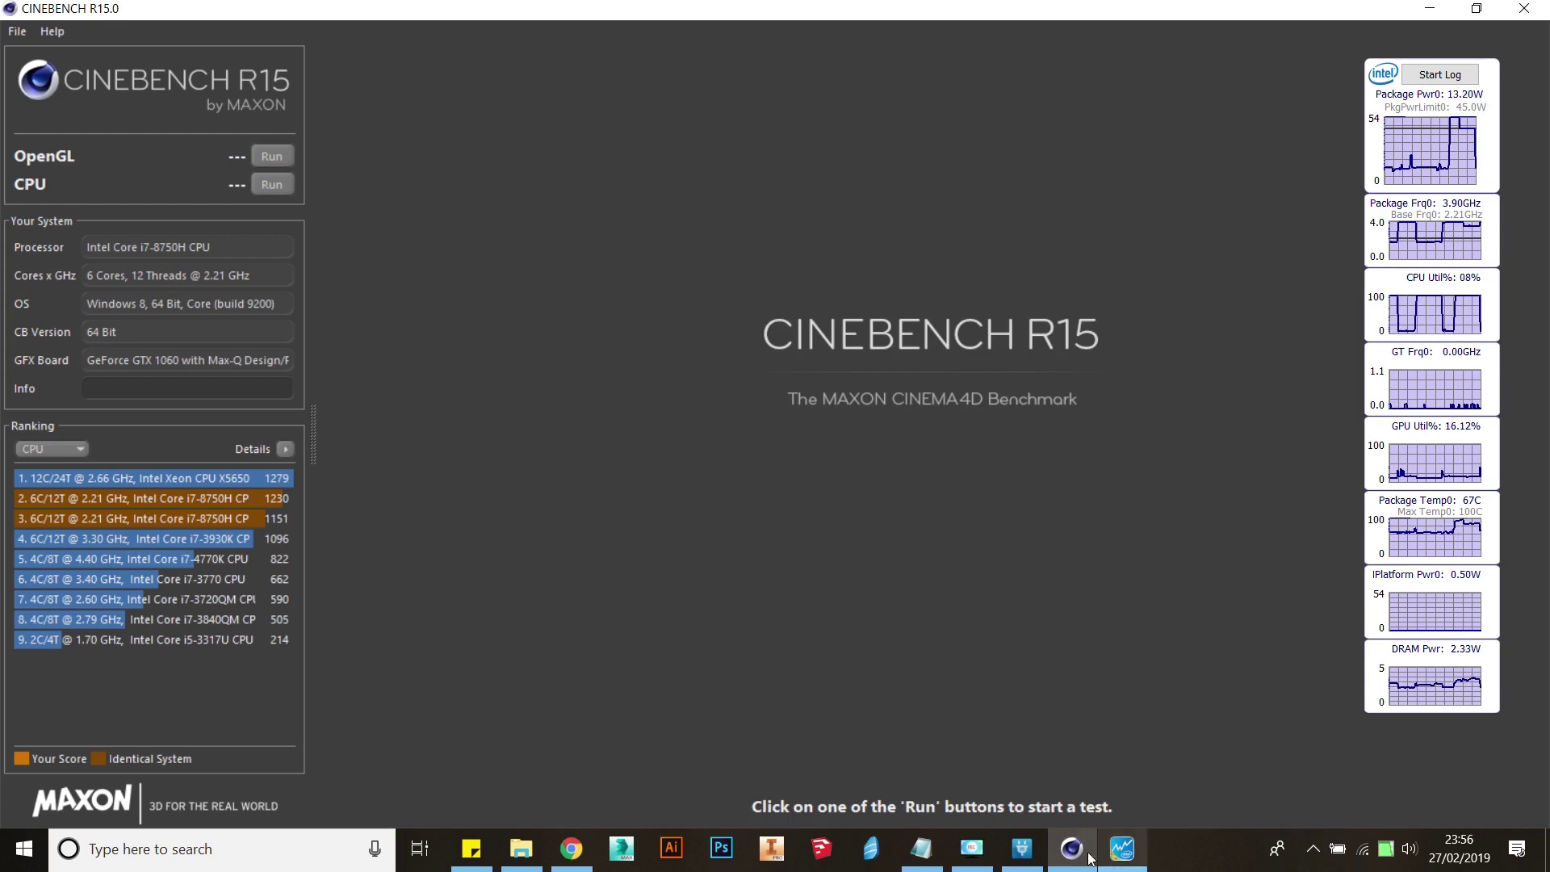
Switch the Dell Power Manager thermal setting back to the Optimized profile.
mouse_move(1030, 856)
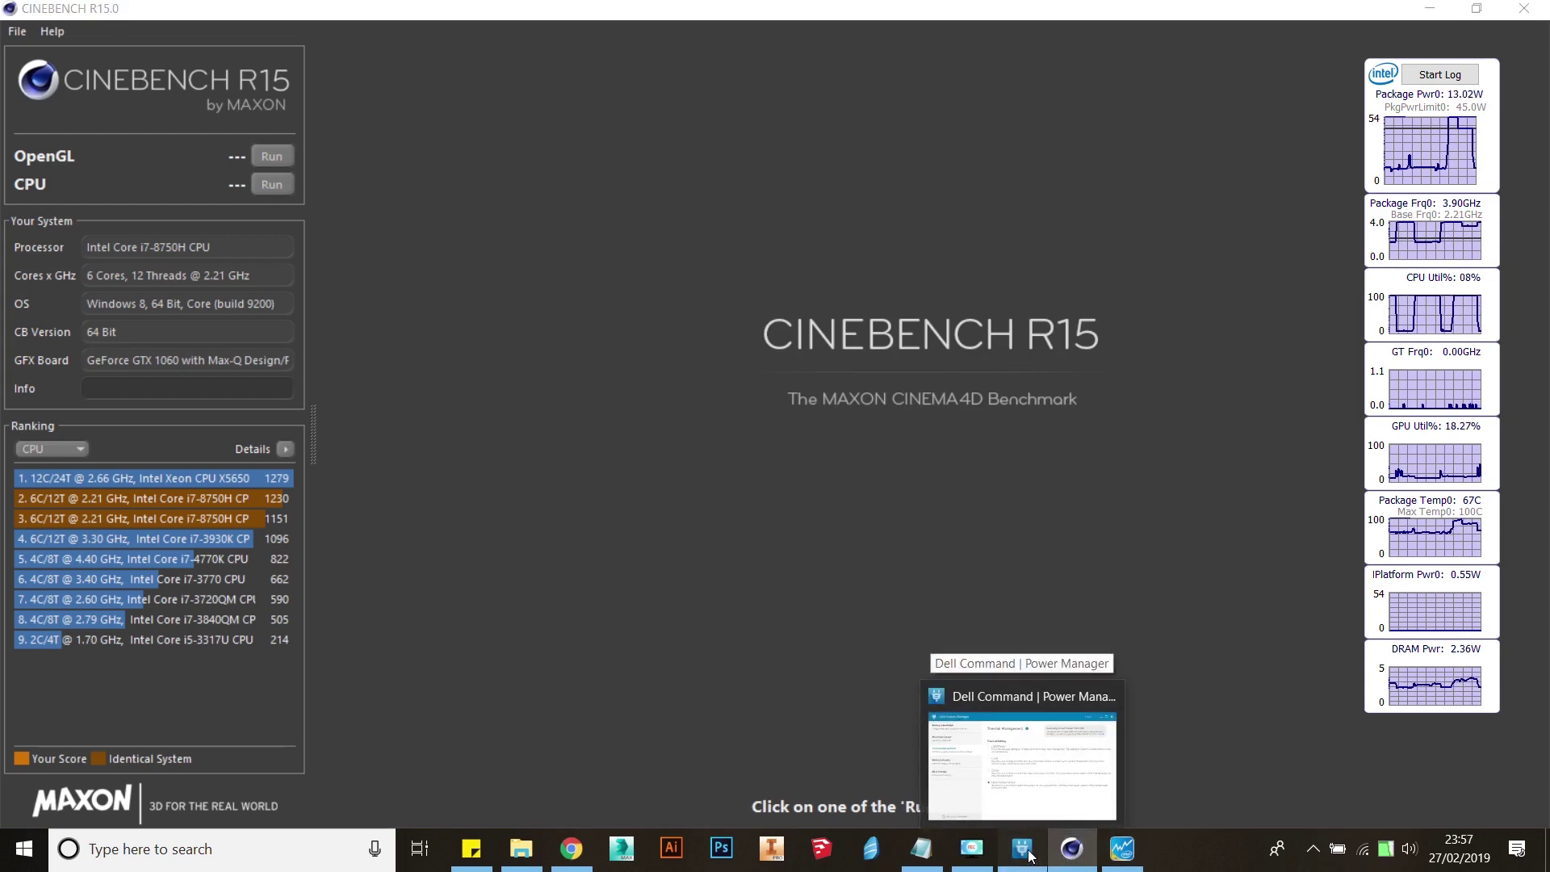
click(1022, 759)
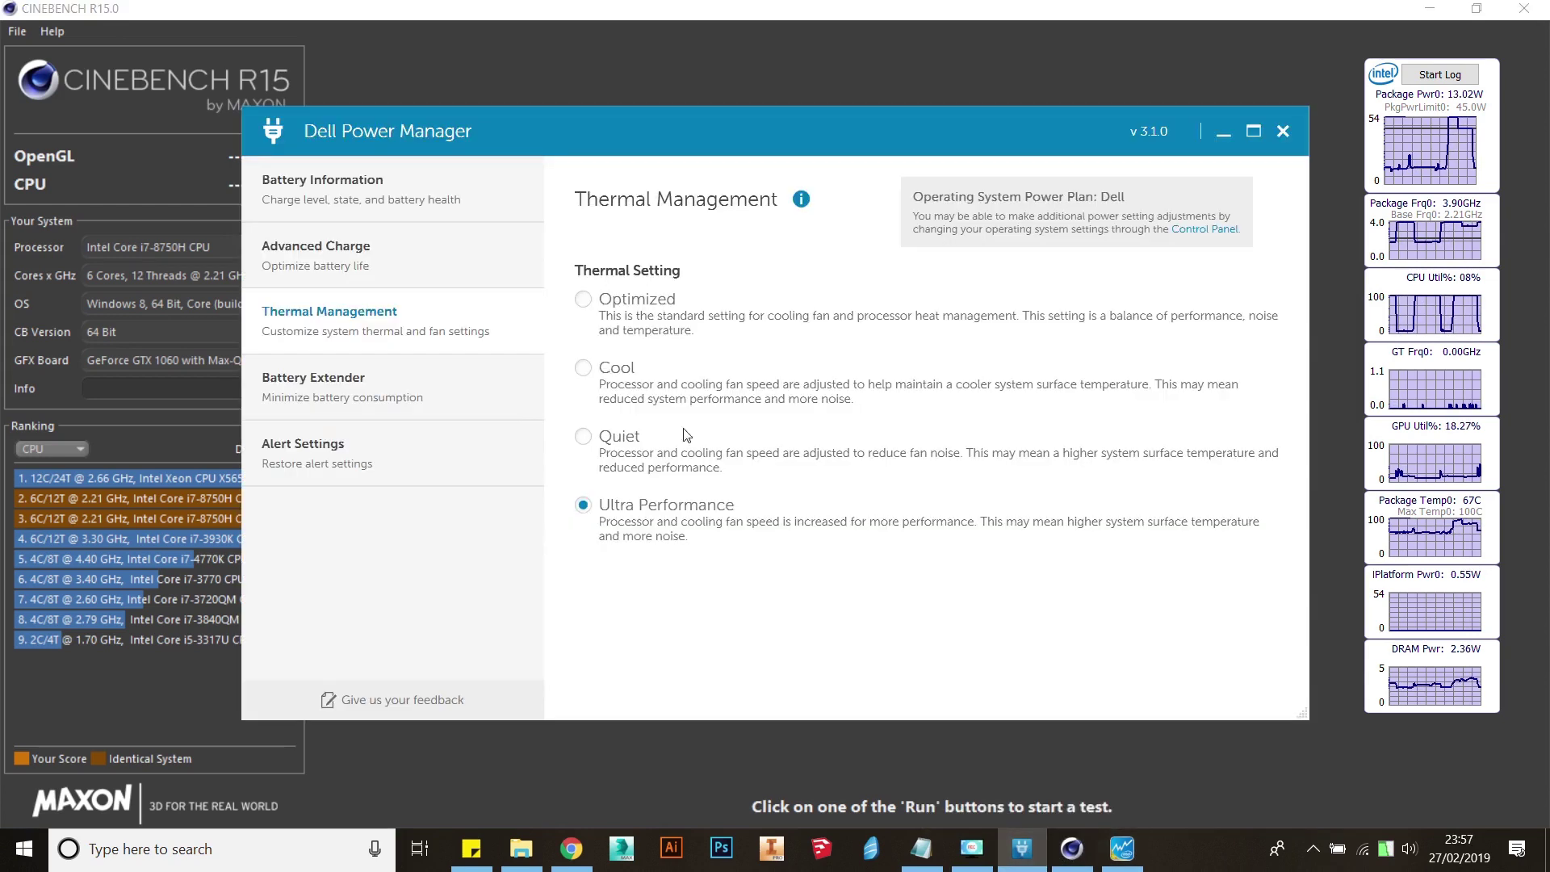
click(583, 300)
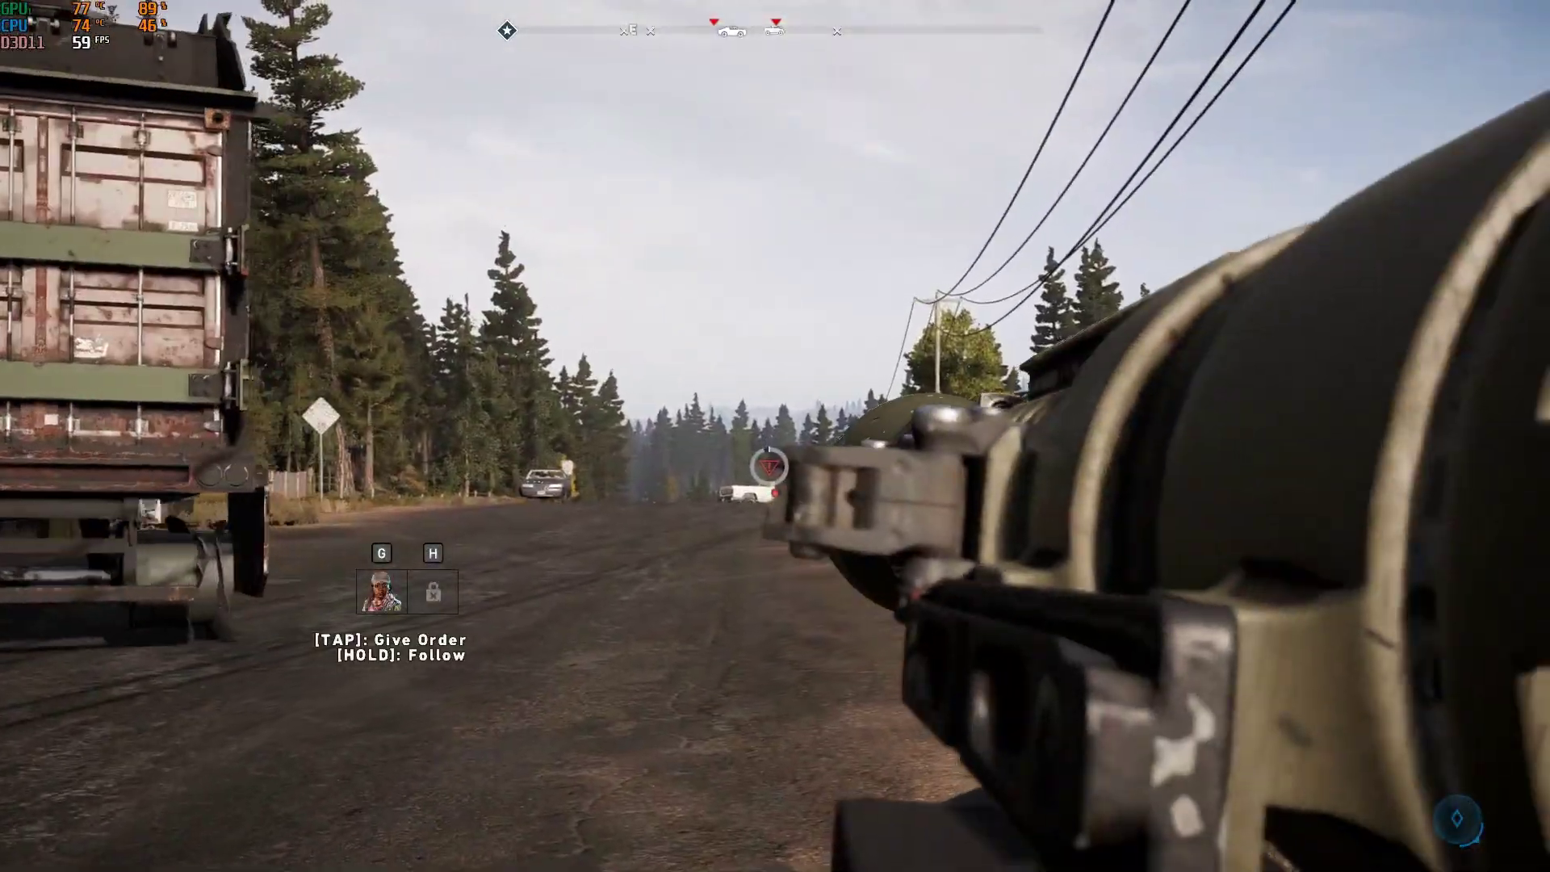
Rocket the armoured truck, then fire the scoped rifle at the distant white truck.
click(757, 456)
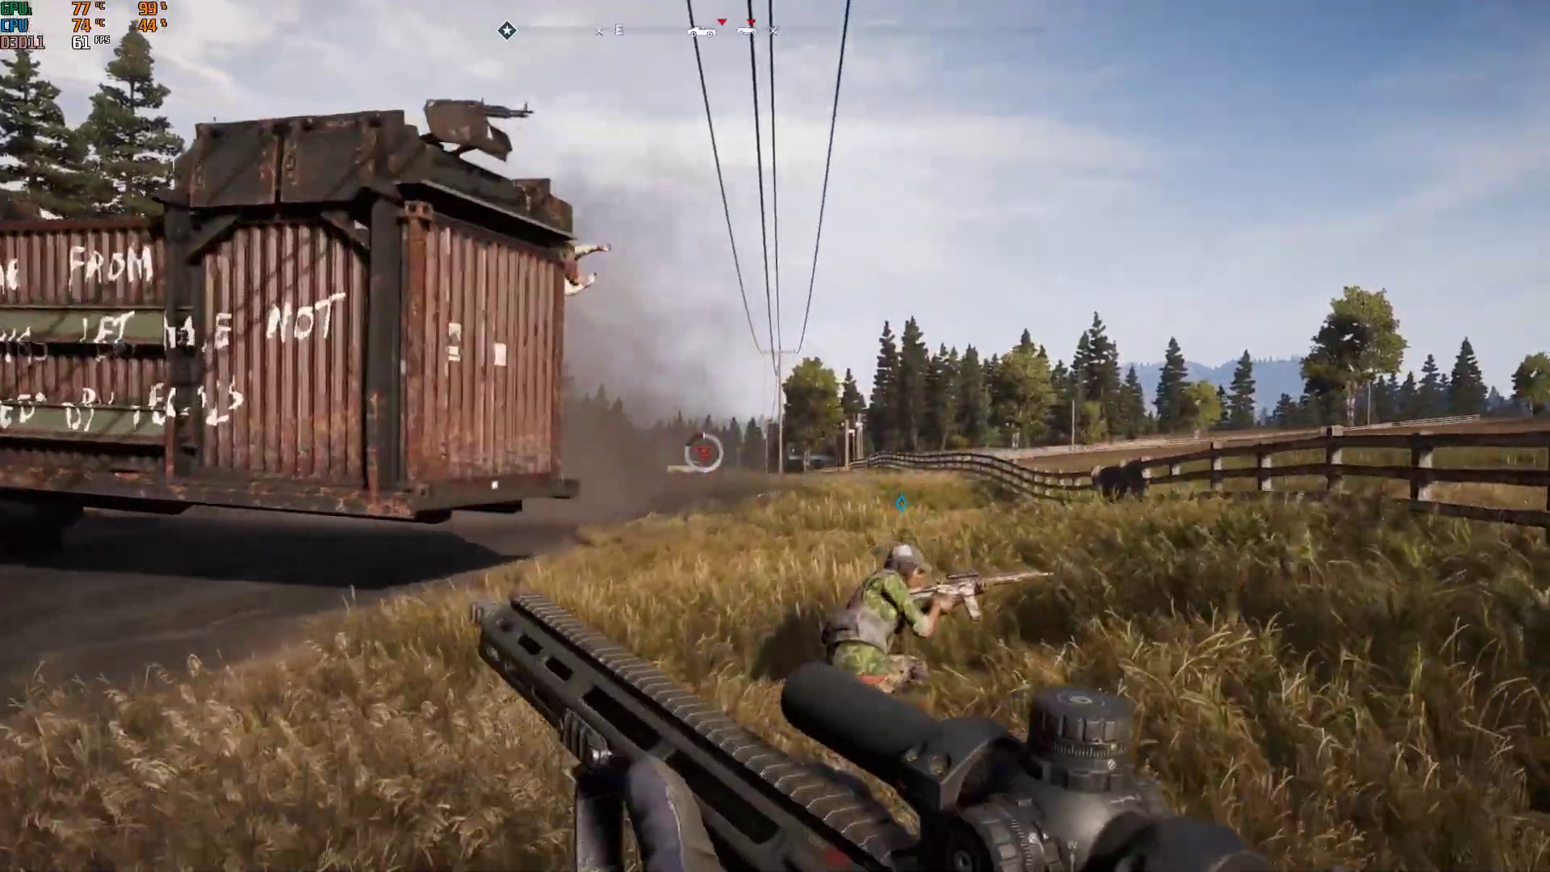
right_click(717, 452)
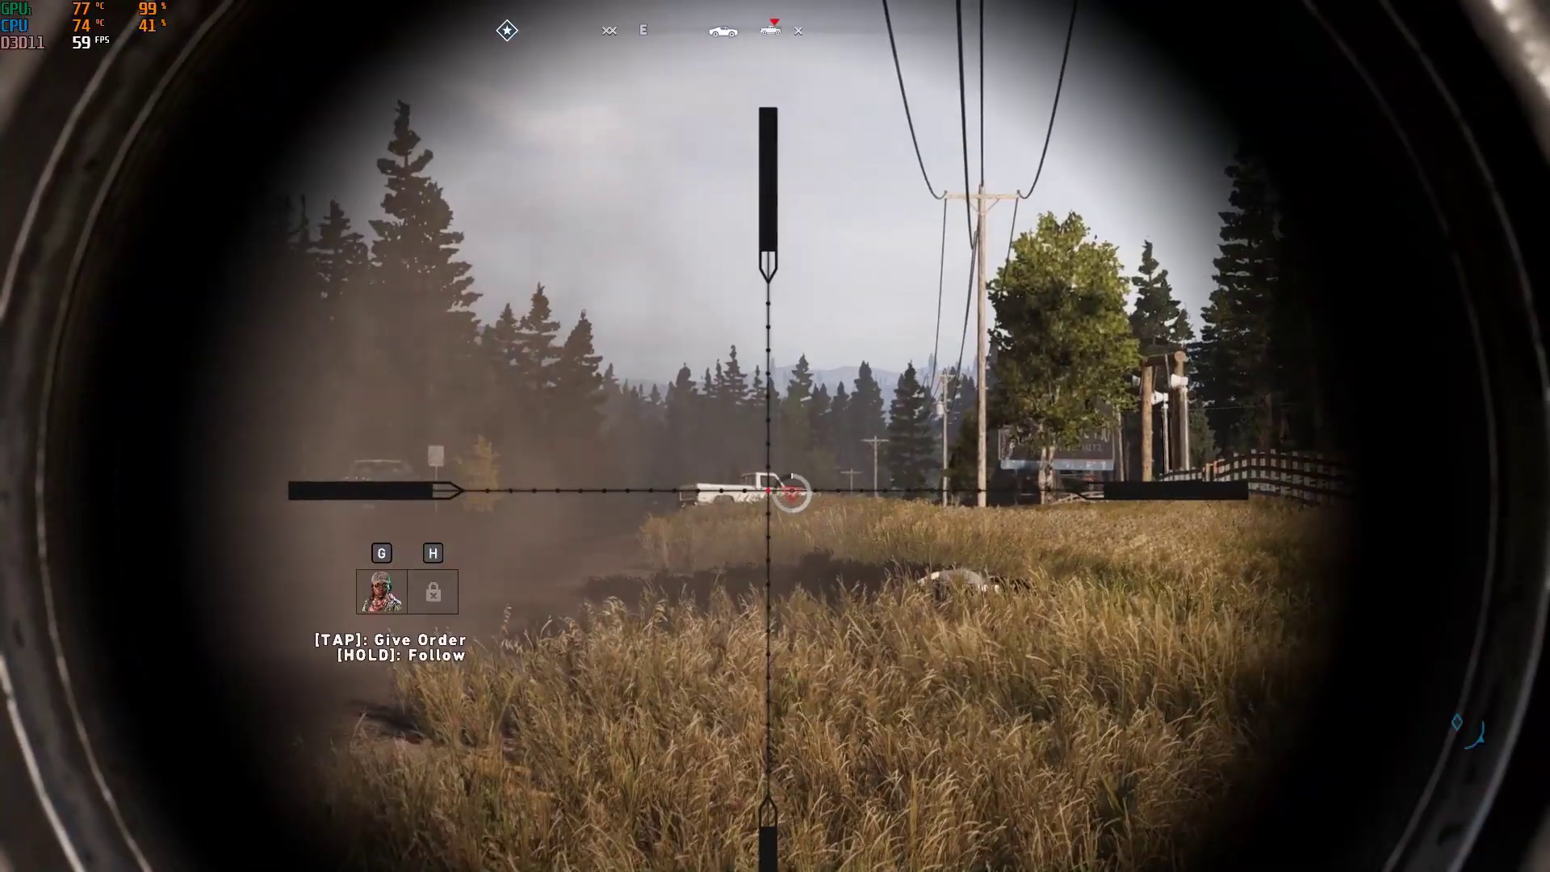
click(775, 436)
right_click(775, 436)
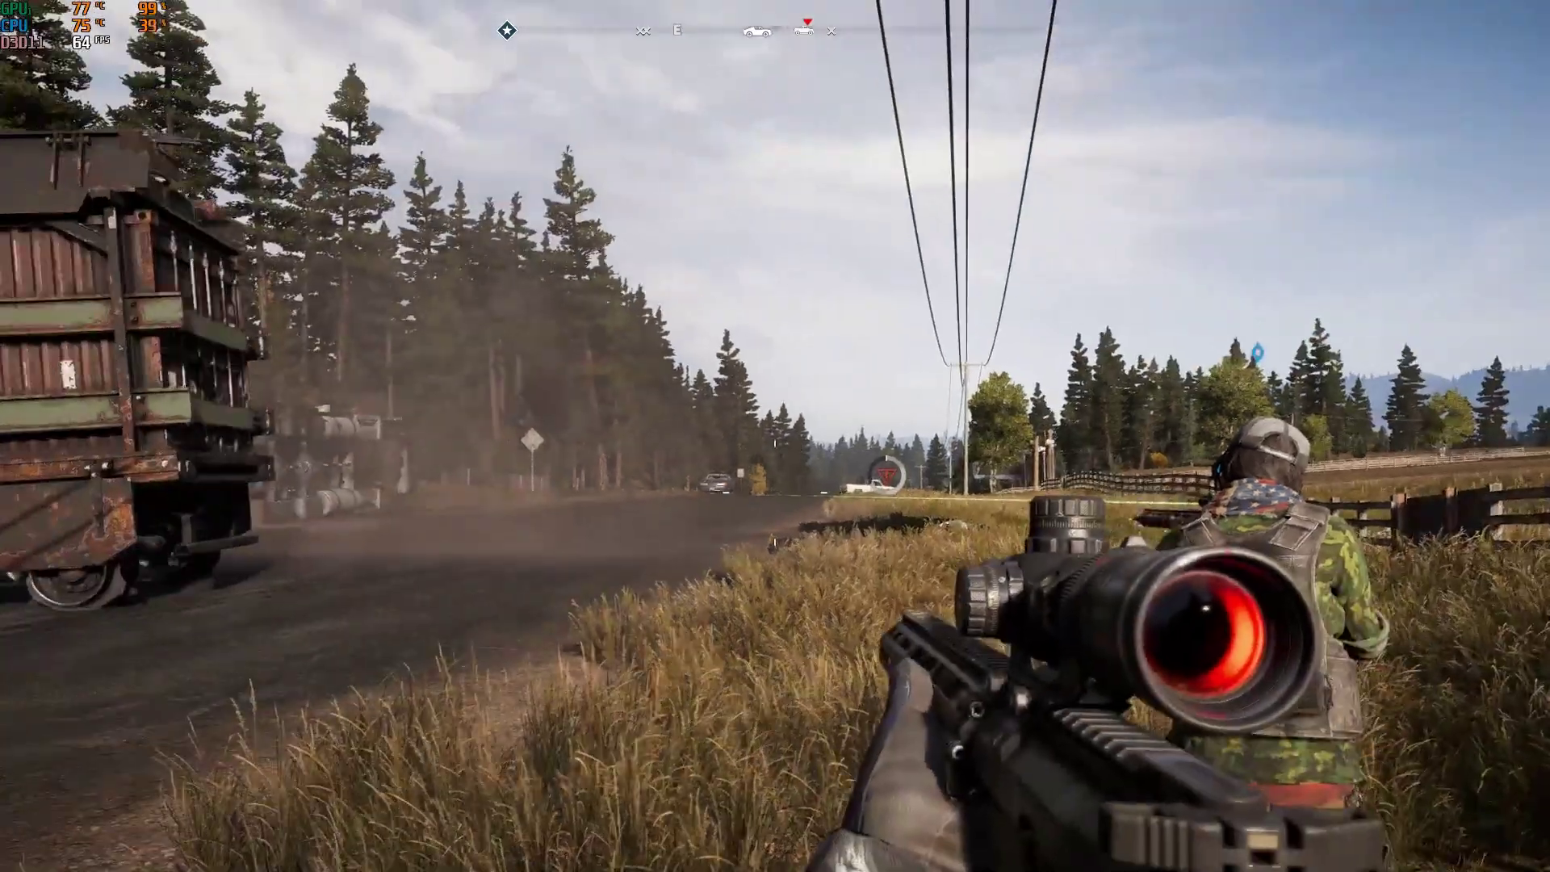